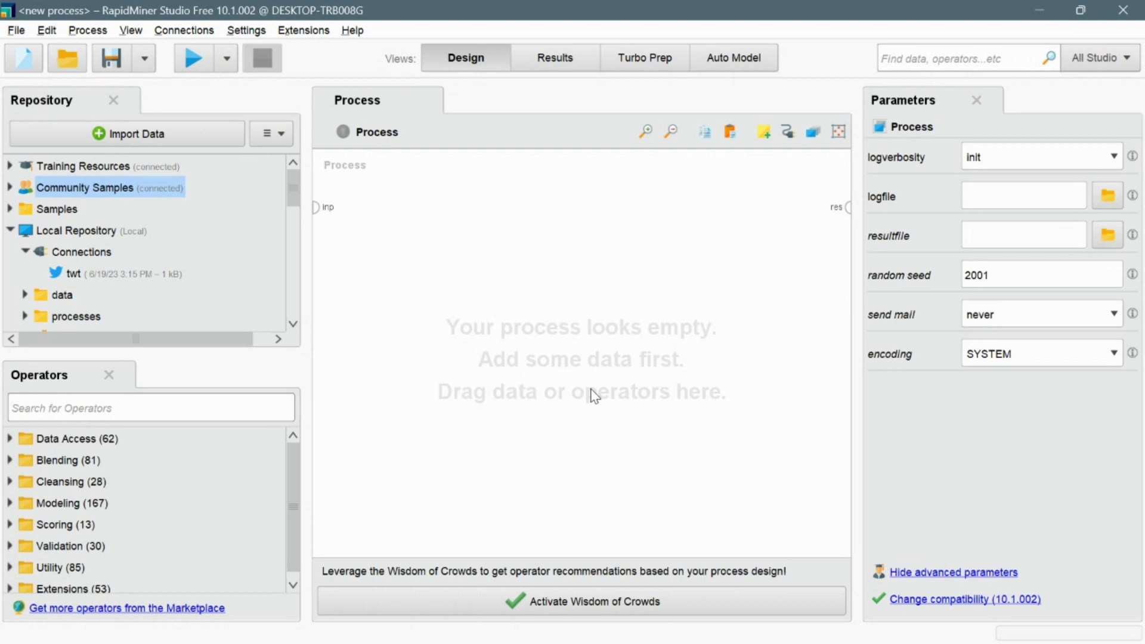
Step: Find the Read CSV operator and add it to the empty process
{"action": "left_click", "coordinate": [211, 407]}
{"action": "type", "text": "read"}
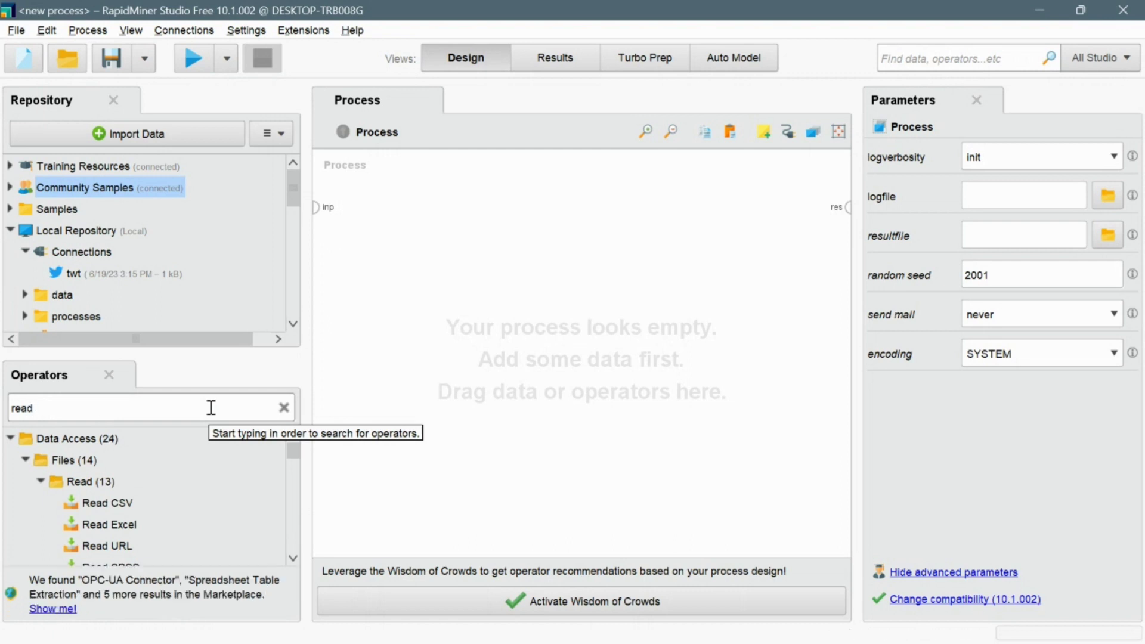
{"action": "left_click_drag", "start_coordinate": [109, 507], "coordinate": [374, 199]}
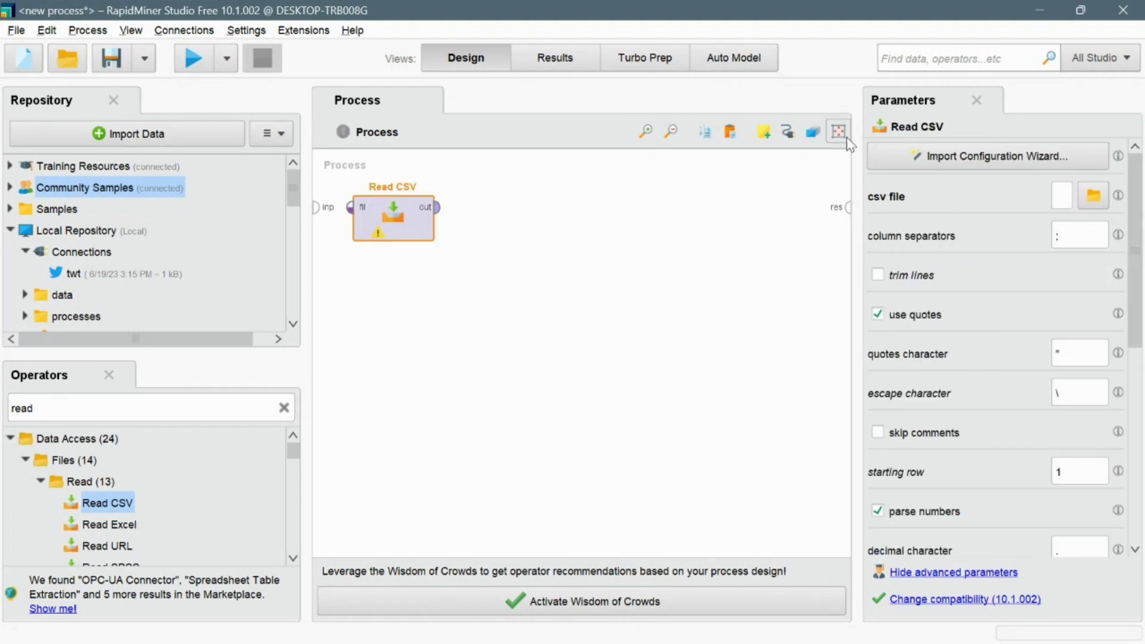
Step: Load the 492 KB CSV file from the UAS AI RAPIDMINNER folder into the Read CSV operator
{"action": "left_click", "coordinate": [1096, 207]}
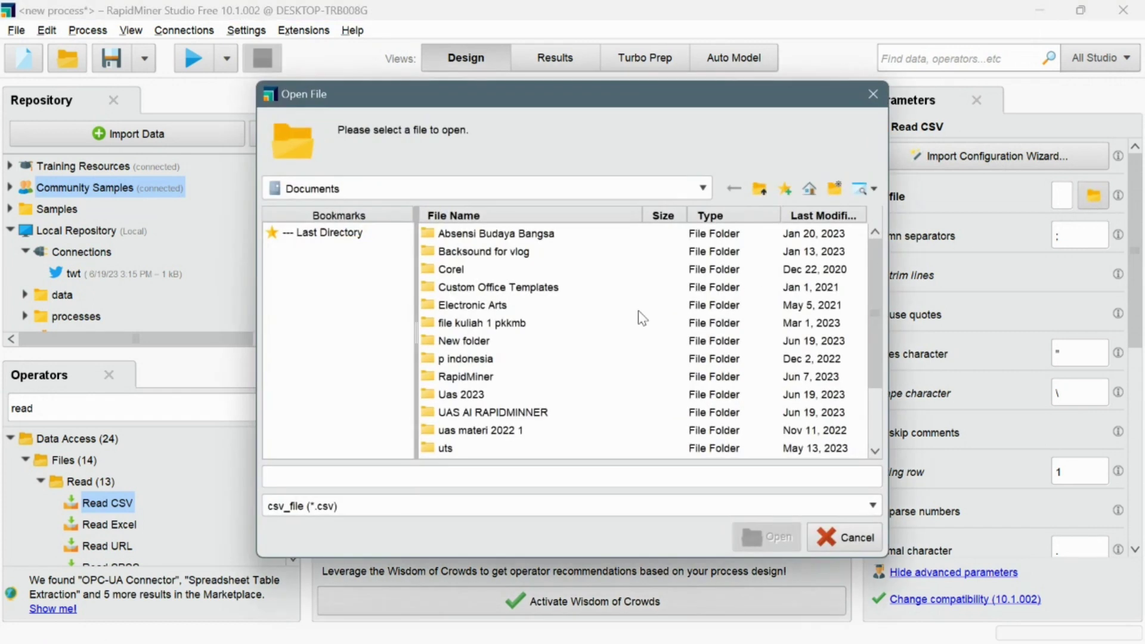
{"action": "double_click", "coordinate": [513, 413]}
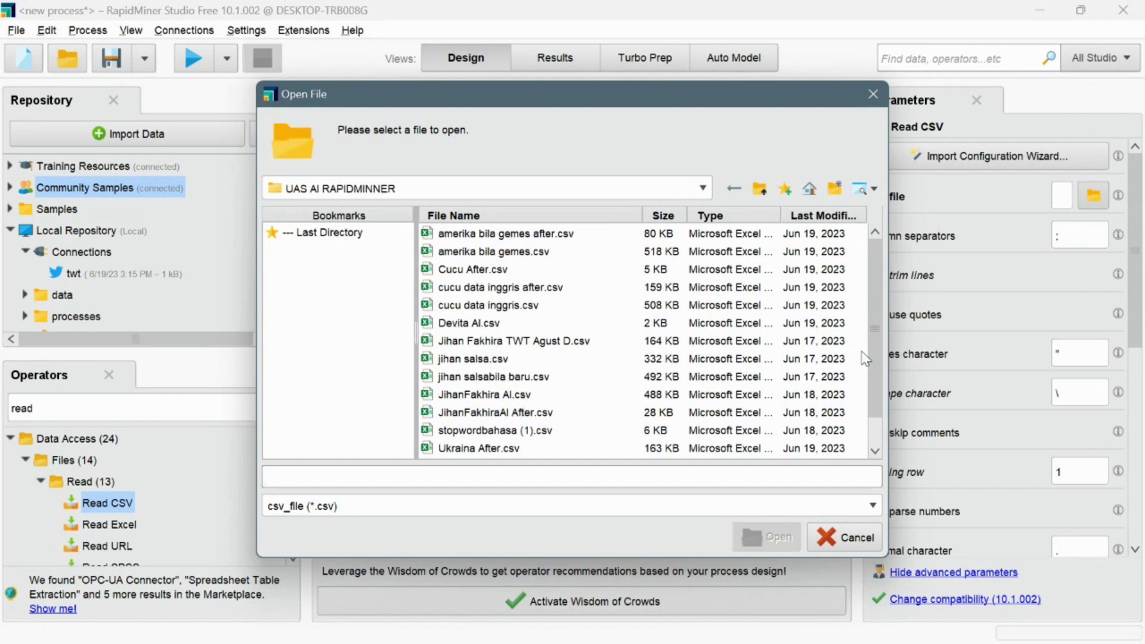
{"action": "left_click", "coordinate": [486, 377]}
{"action": "left_click", "coordinate": [764, 538]}
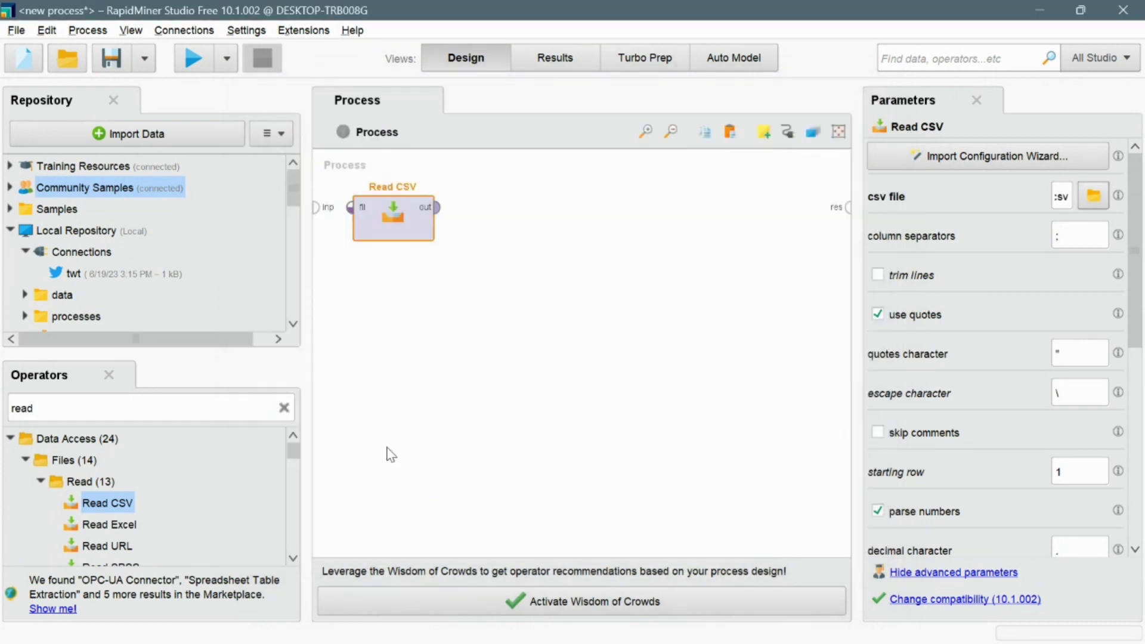
Step: Add a Subprocess operator beside Read CSV and open its inner process
{"action": "left_click", "coordinate": [284, 408]}
{"action": "type", "text": "sub"}
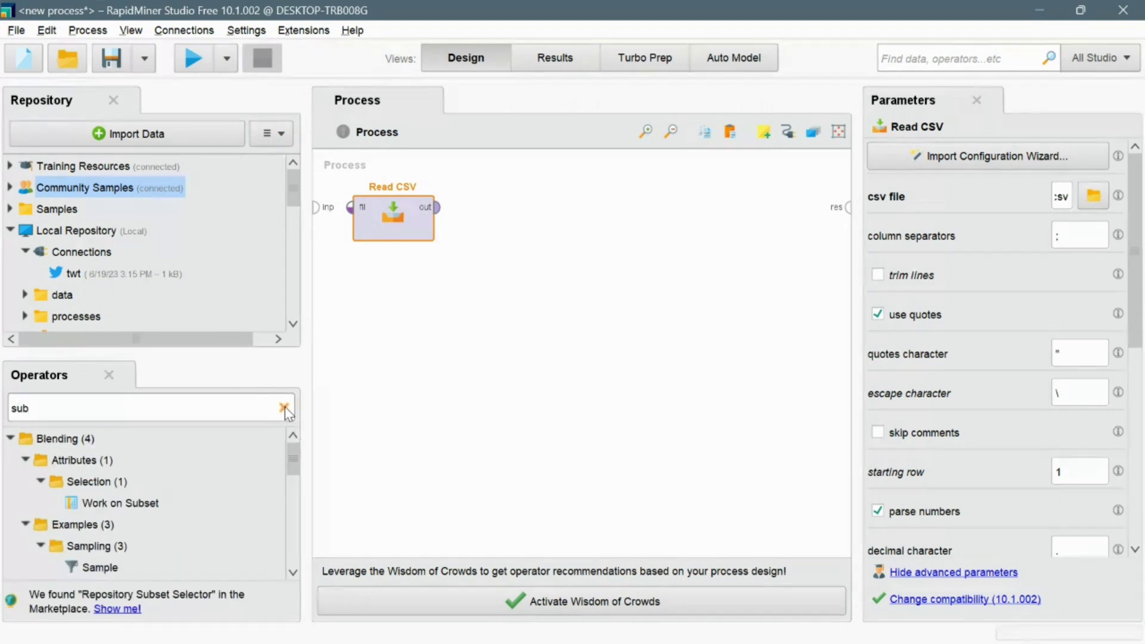
{"action": "type", "text": "pr"}
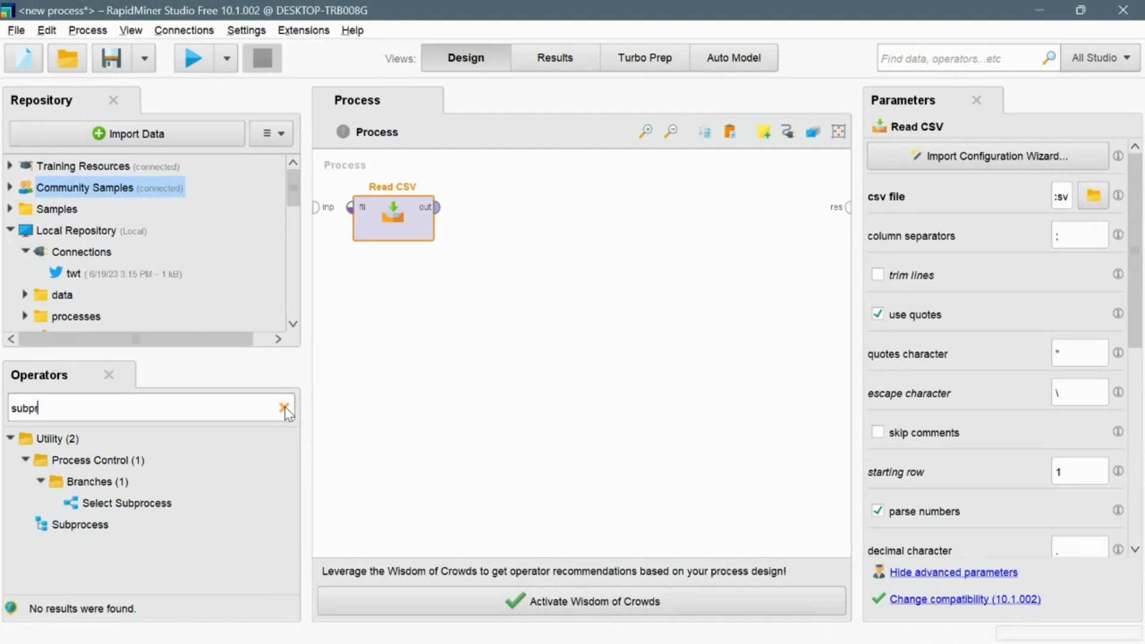
{"action": "left_click_drag", "start_coordinate": [72, 503], "coordinate": [493, 216]}
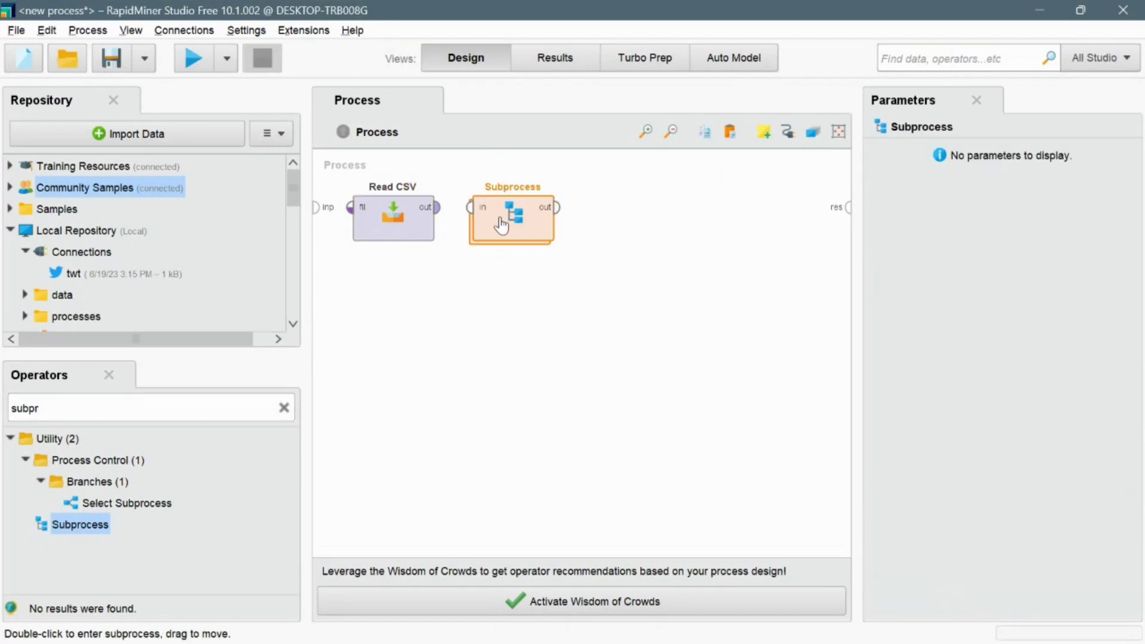
{"action": "double_click", "coordinate": [512, 223]}
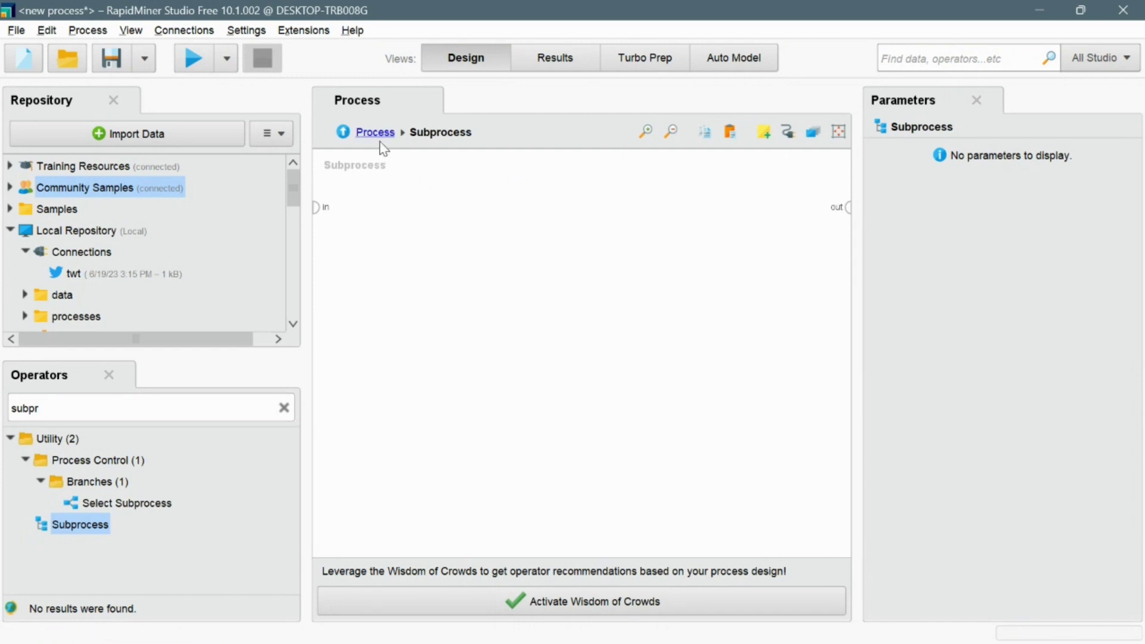
Step: Find the Replace operator and add it to the start of the subprocess
{"action": "left_click", "coordinate": [282, 407]}
{"action": "type", "text": "rep"}
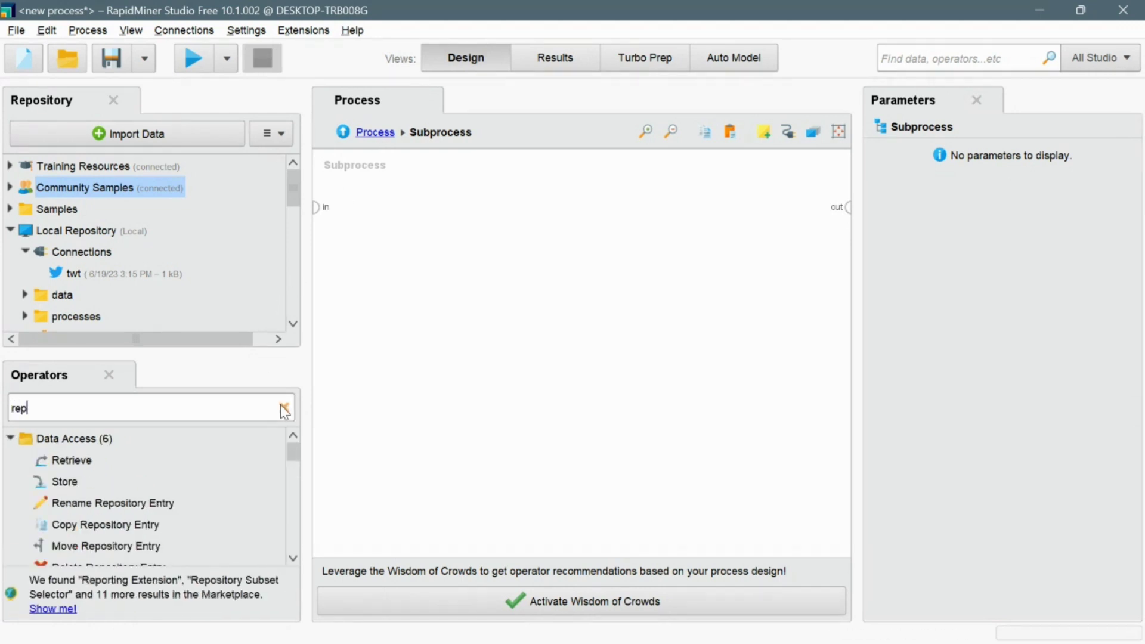
{"action": "type", "text": "la"}
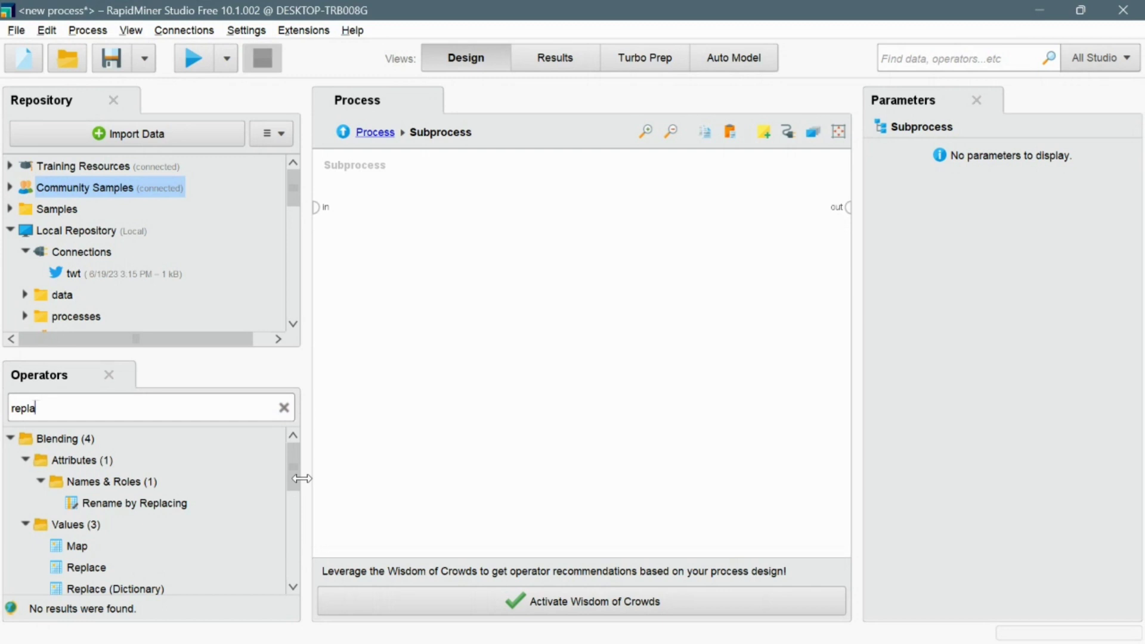
{"action": "scroll", "coordinate": [298, 486], "scroll_direction": "down", "scroll_amount": 1}
{"action": "left_click_drag", "start_coordinate": [86, 502], "coordinate": [389, 220]}
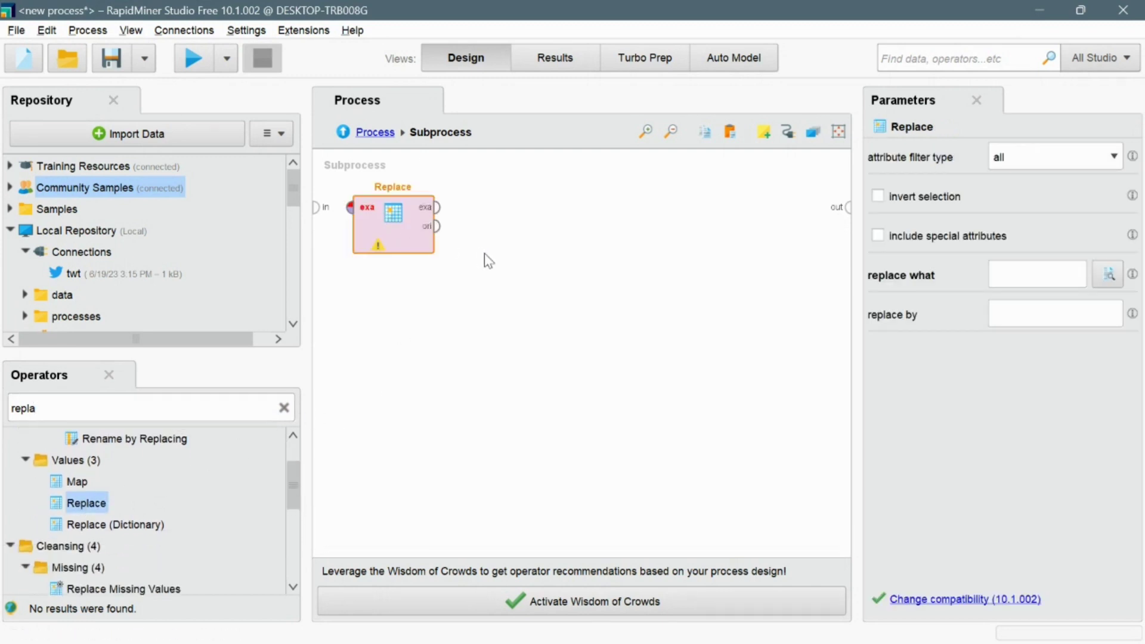
Step: Configure the Replace operator to replace RT in the single attribute Text, leaving the replacement empty
{"action": "left_click", "coordinate": [1021, 285]}
{"action": "left_click", "coordinate": [1119, 164]}
{"action": "left_click", "coordinate": [1097, 191]}
{"action": "left_click", "coordinate": [1114, 198]}
{"action": "type", "text": "t"}
{"action": "key", "text": "BackSpace"}
{"action": "type", "text": "Text"}
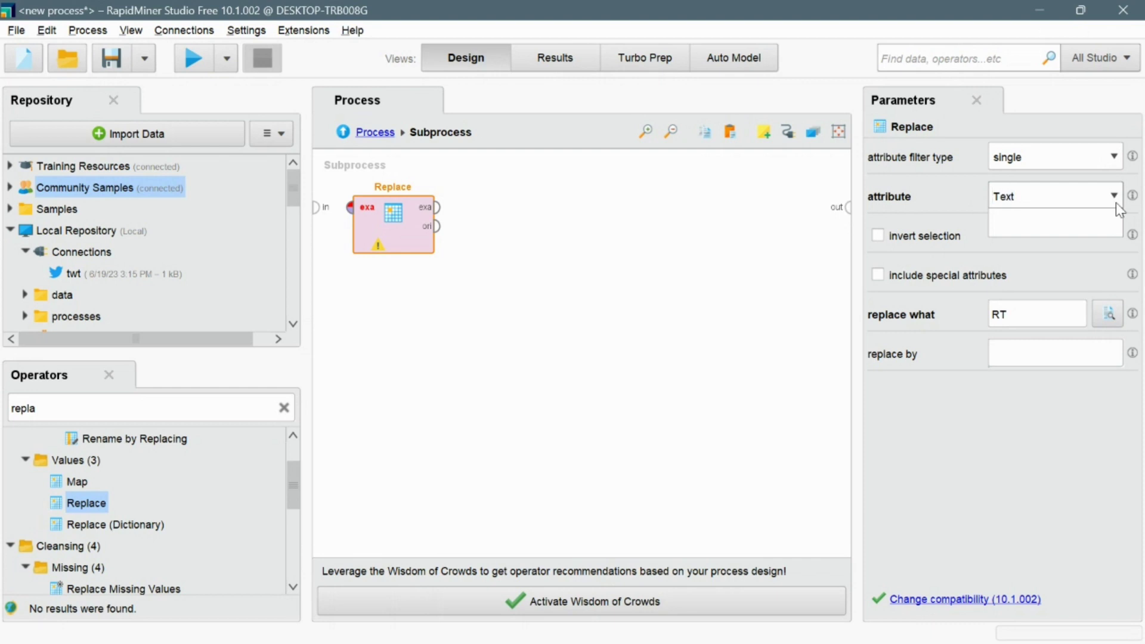
{"action": "left_click", "coordinate": [792, 273]}
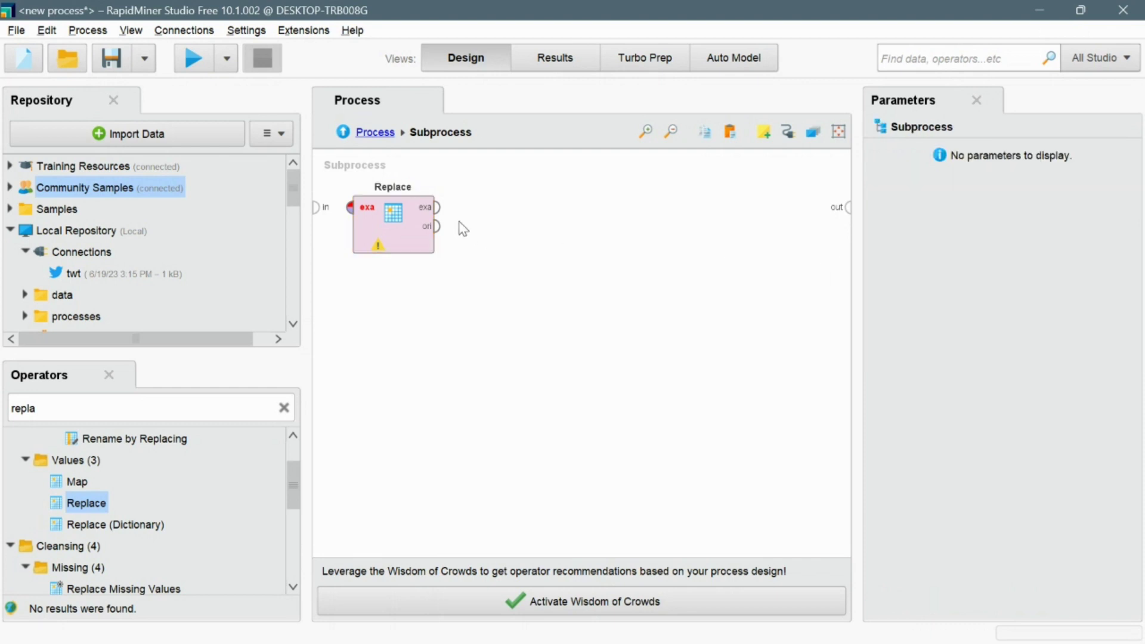
Step: Rename the first Replace operator as Replace RT
{"action": "left_click", "coordinate": [408, 186]}
{"action": "right_click", "coordinate": [407, 187]}
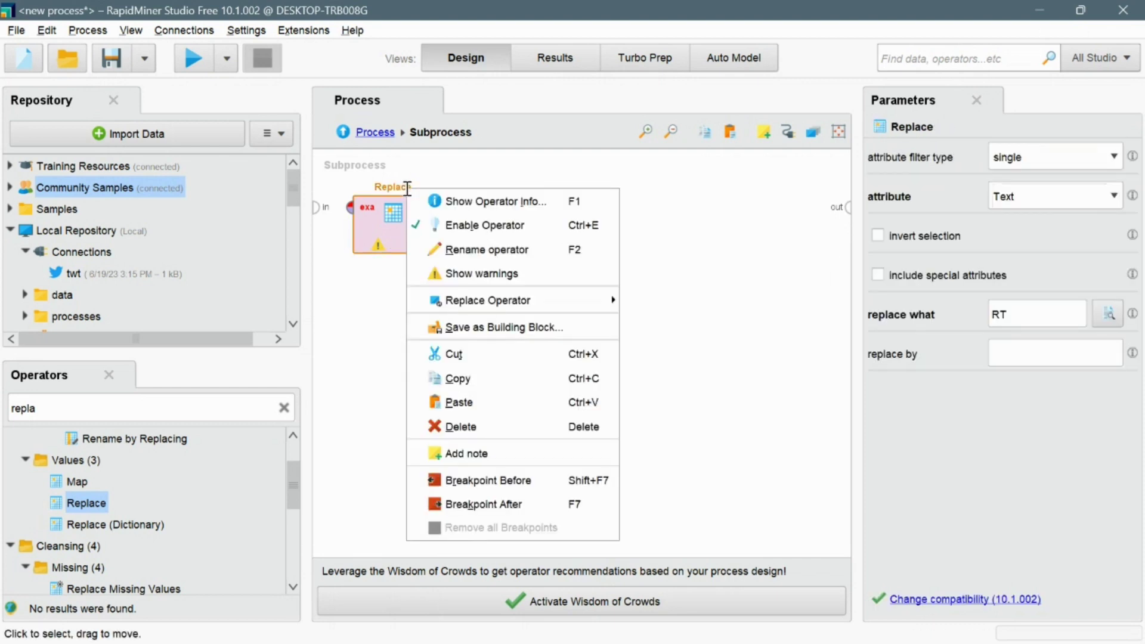
{"action": "left_click", "coordinate": [456, 250]}
{"action": "key", "text": "End"}
{"action": "type", "text": "RT"}
{"action": "key", "text": "Return"}
{"action": "left_click", "coordinate": [449, 301]}
Step: Add a second Replace operator beside Replace RT and rename it as Replace Url1
{"action": "left_click_drag", "start_coordinate": [86, 503], "coordinate": [516, 200]}
{"action": "right_click", "coordinate": [526, 190]}
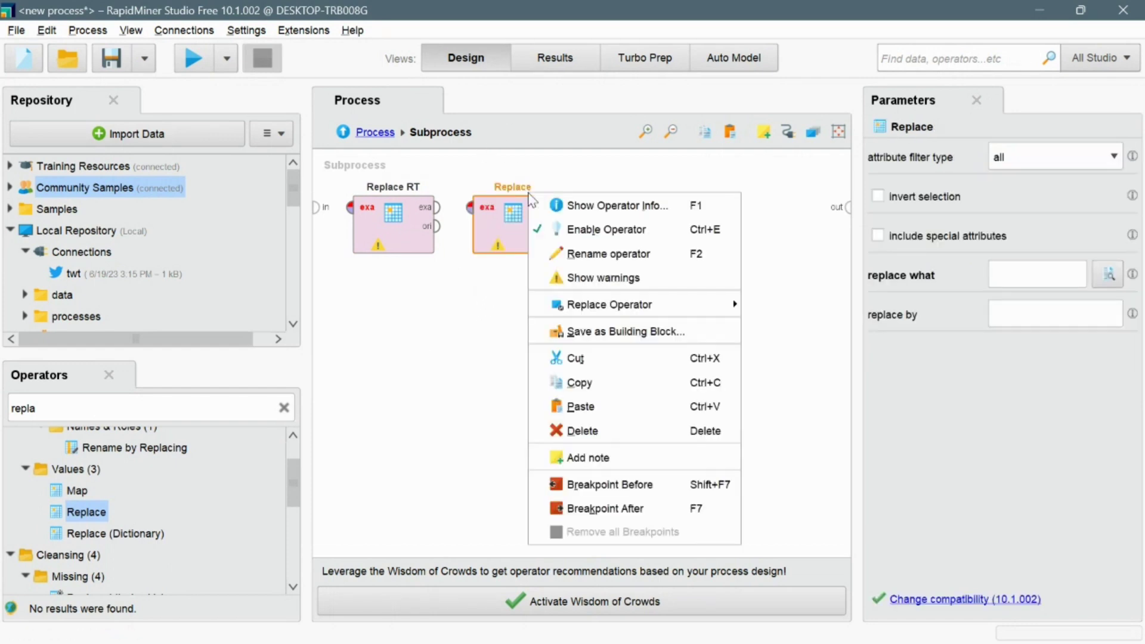
{"action": "left_click", "coordinate": [577, 263]}
{"action": "type", "text": "Replace U"}
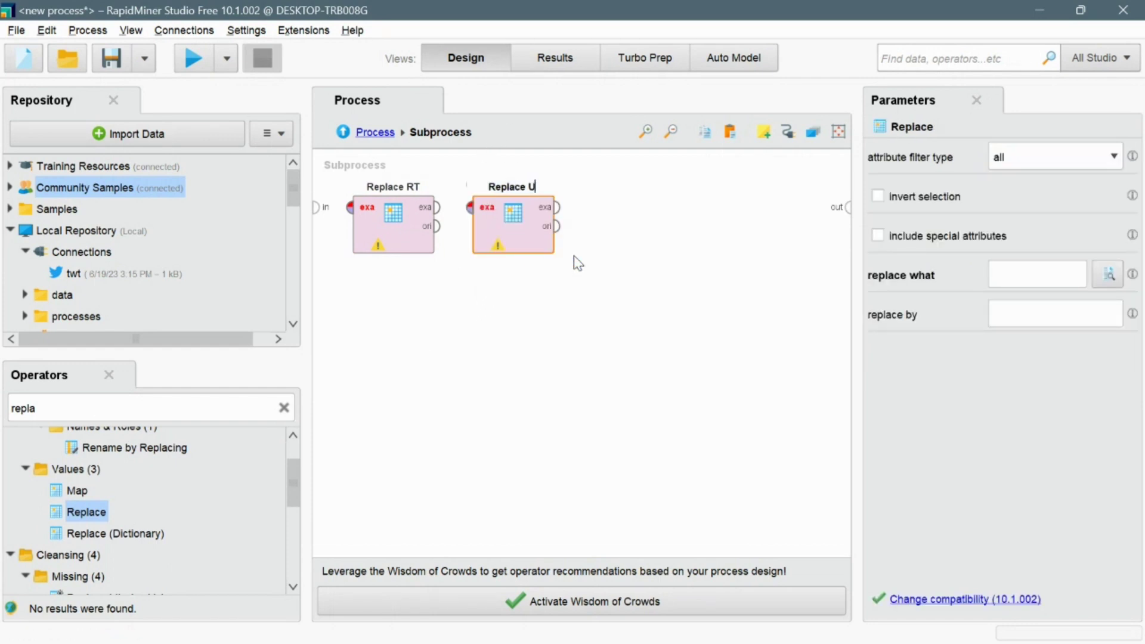
{"action": "type", "text": "rl1"}
{"action": "left_click", "coordinate": [567, 313]}
Step: Configure Replace Url1 to replace https.* in the single attribute Text, leaving the replacement empty
{"action": "left_click", "coordinate": [513, 230]}
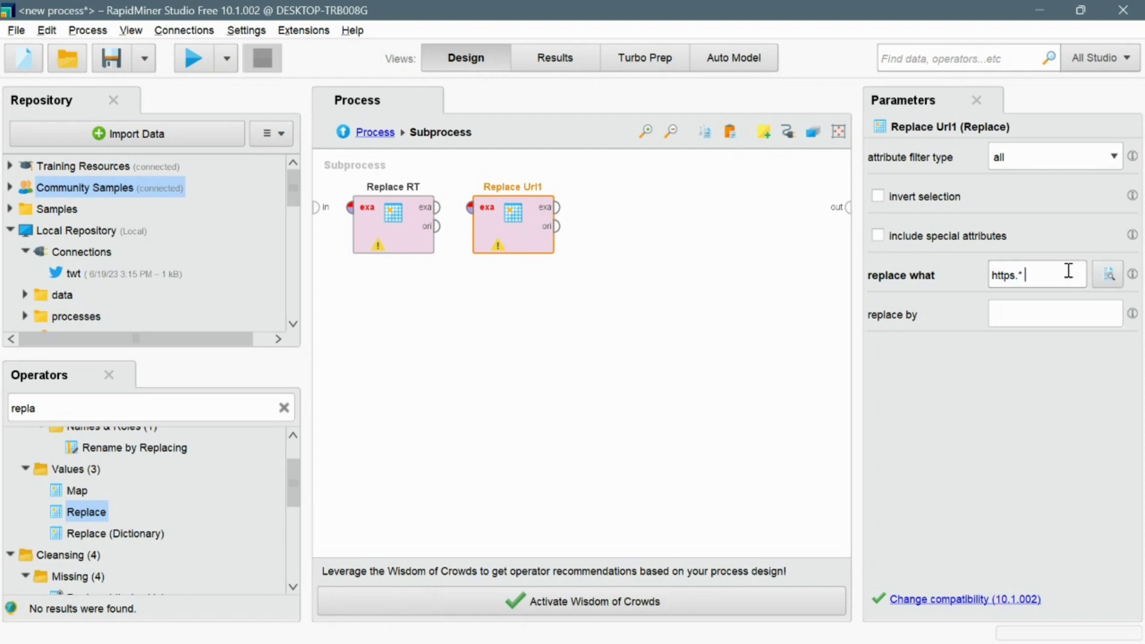
{"action": "left_click", "coordinate": [1113, 158]}
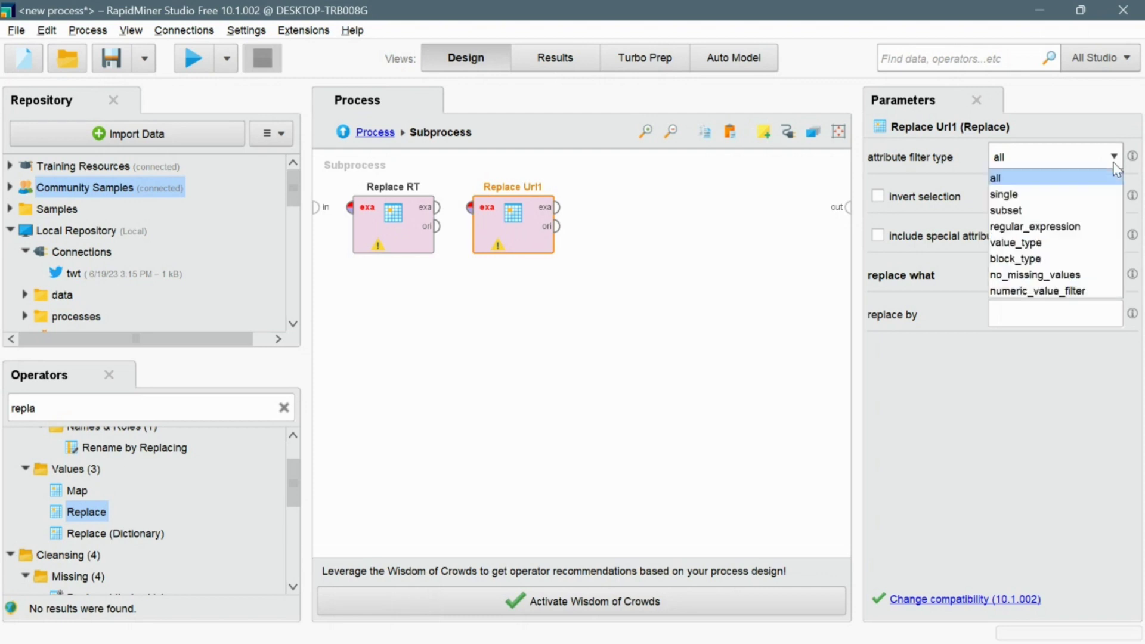
{"action": "left_click", "coordinate": [1098, 195]}
{"action": "left_click", "coordinate": [1115, 197]}
{"action": "type", "text": "Text"}
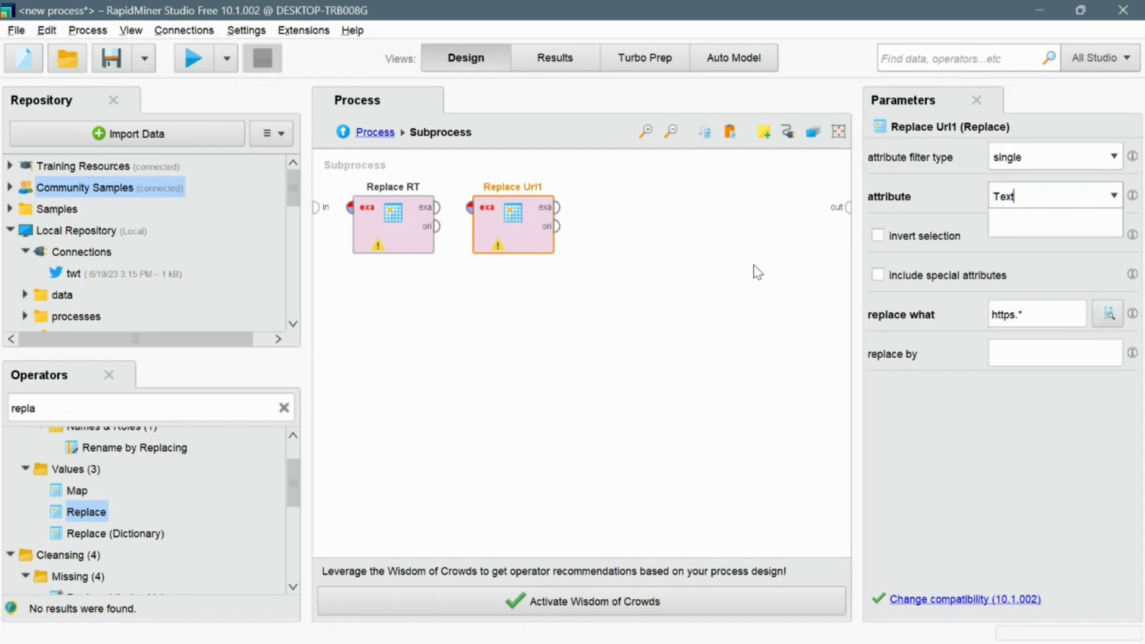
{"action": "left_click", "coordinate": [754, 269]}
Step: Add a third Replace operator after Replace Url1 and rename it as Replace Url2
{"action": "left_click_drag", "start_coordinate": [85, 512], "coordinate": [576, 262]}
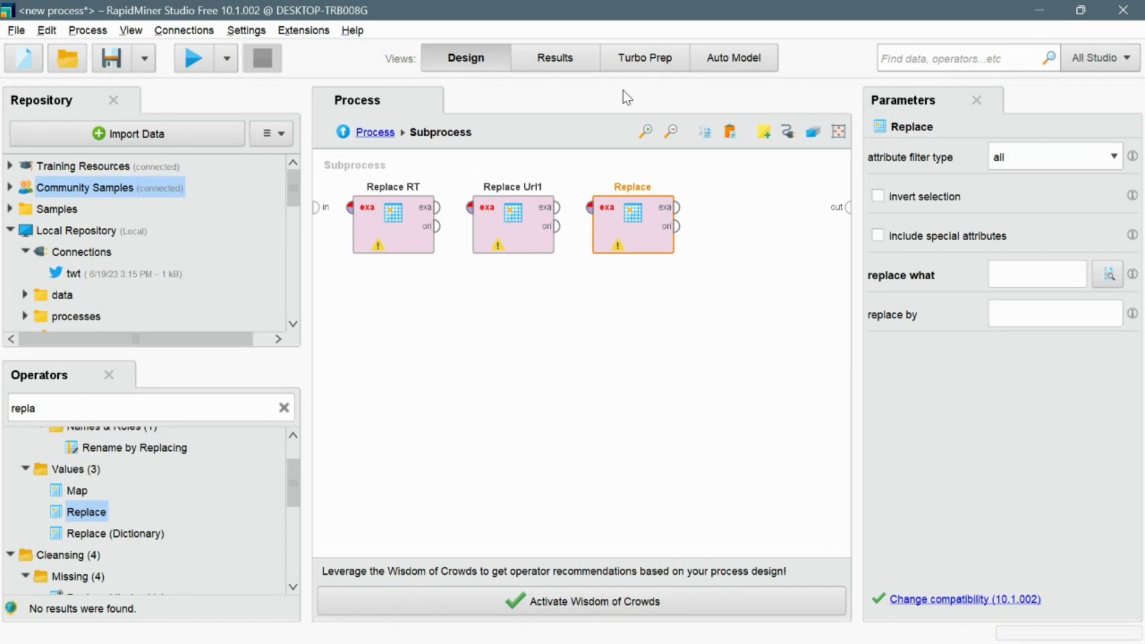
{"action": "right_click", "coordinate": [653, 185]}
{"action": "left_click", "coordinate": [694, 246]}
{"action": "type", "text": "Url2"}
{"action": "left_click", "coordinate": [698, 332]}
Step: Configure Replace Url2 to replace https.* in the single attribute Text, leaving the replacement empty
{"action": "left_click", "coordinate": [632, 226]}
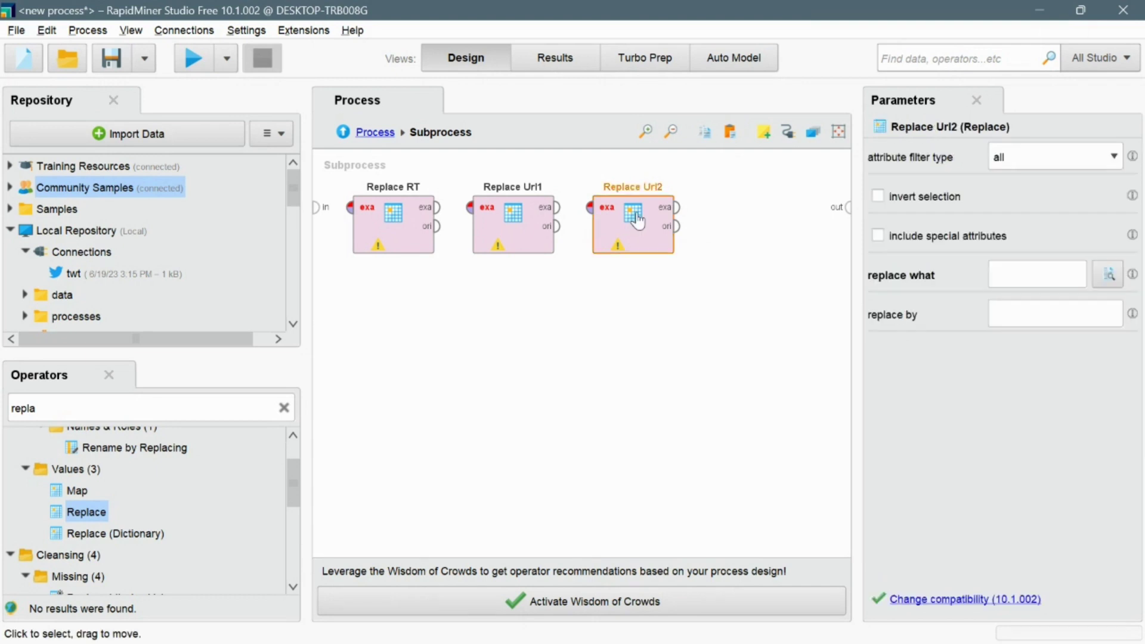
{"action": "left_click", "coordinate": [1049, 275]}
{"action": "type", "text": "ht"}
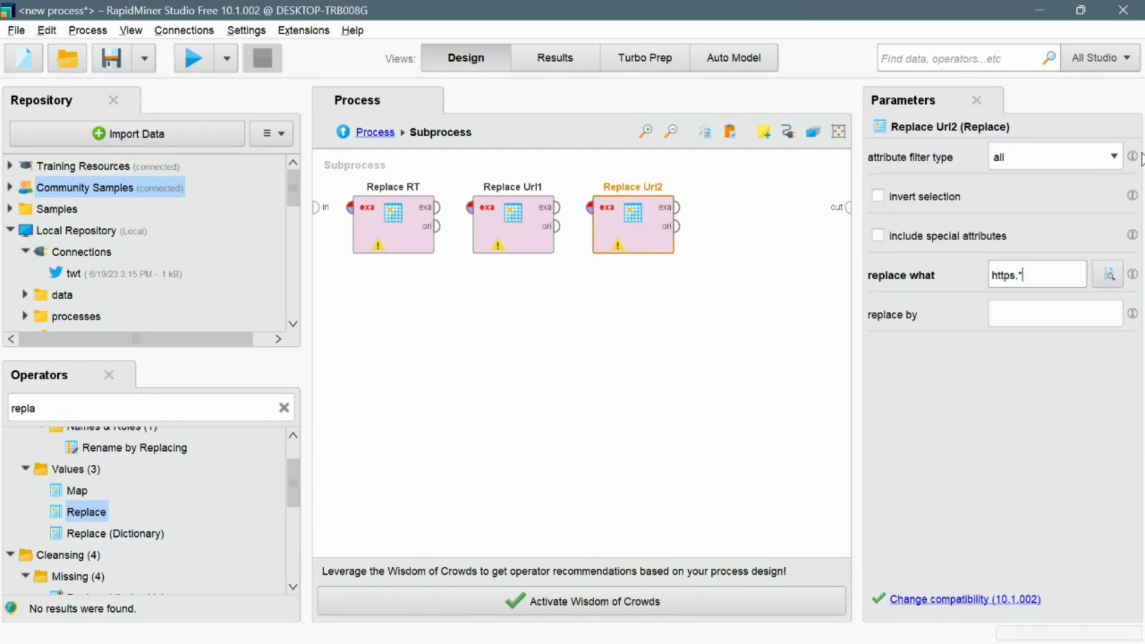
{"action": "type", "text": "tps.*"}
{"action": "left_click", "coordinate": [1113, 156]}
{"action": "left_click", "coordinate": [1092, 191]}
{"action": "left_click", "coordinate": [1113, 196]}
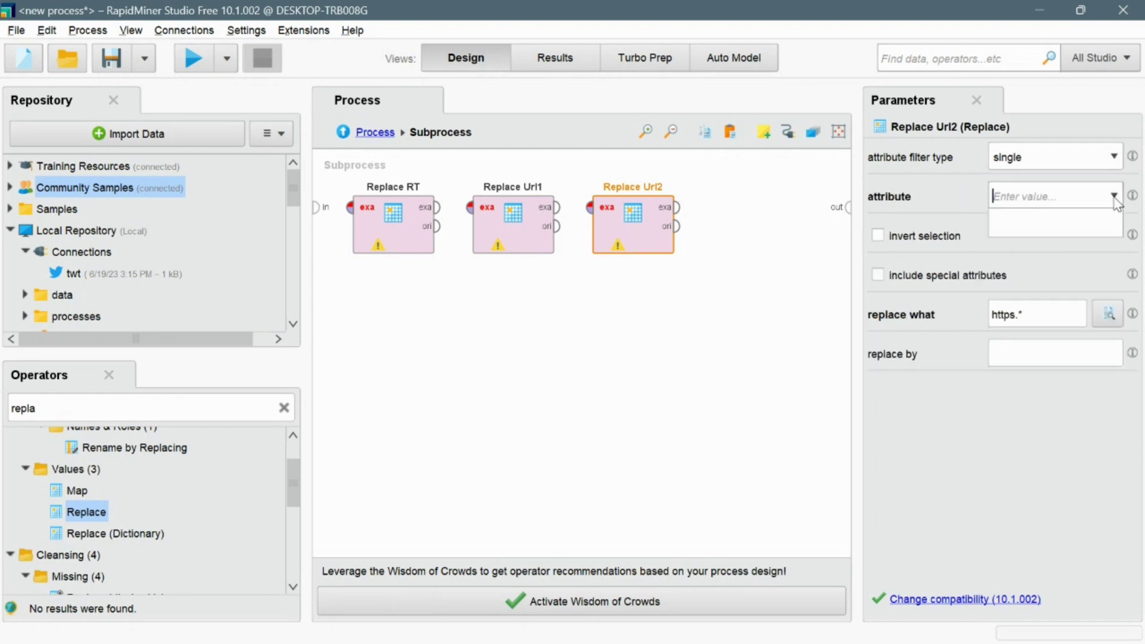
{"action": "type", "text": "Text"}
{"action": "left_click", "coordinate": [714, 302]}
Step: Add a fourth Replace operator after Replace Url2 and rename it as Replace hastag
{"action": "left_click_drag", "start_coordinate": [73, 513], "coordinate": [756, 220]}
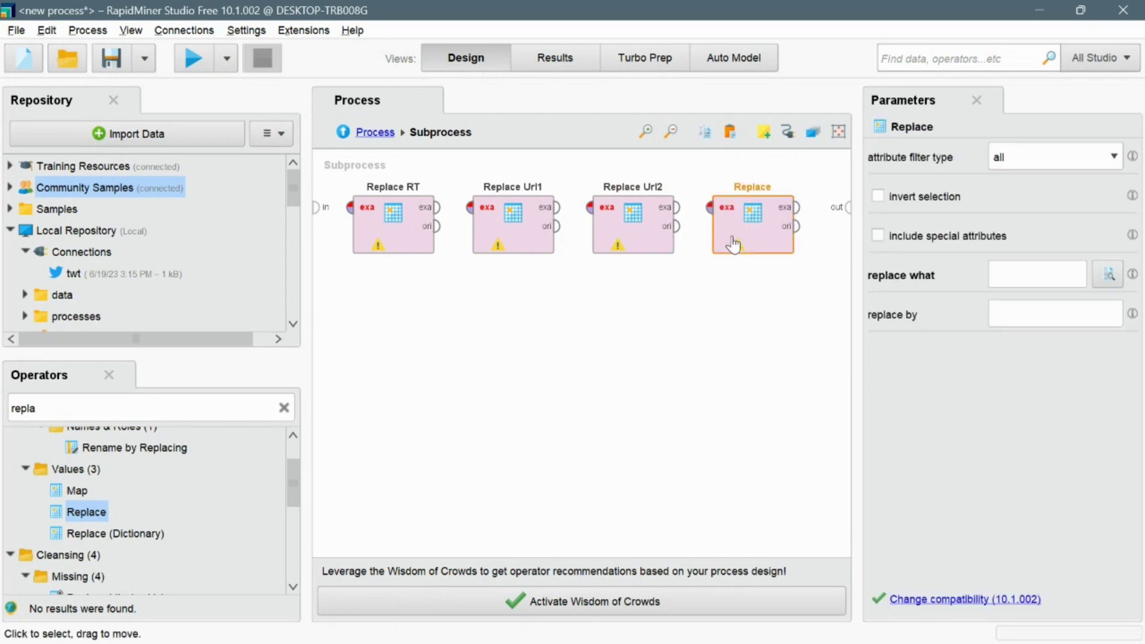
{"action": "right_click", "coordinate": [777, 183]}
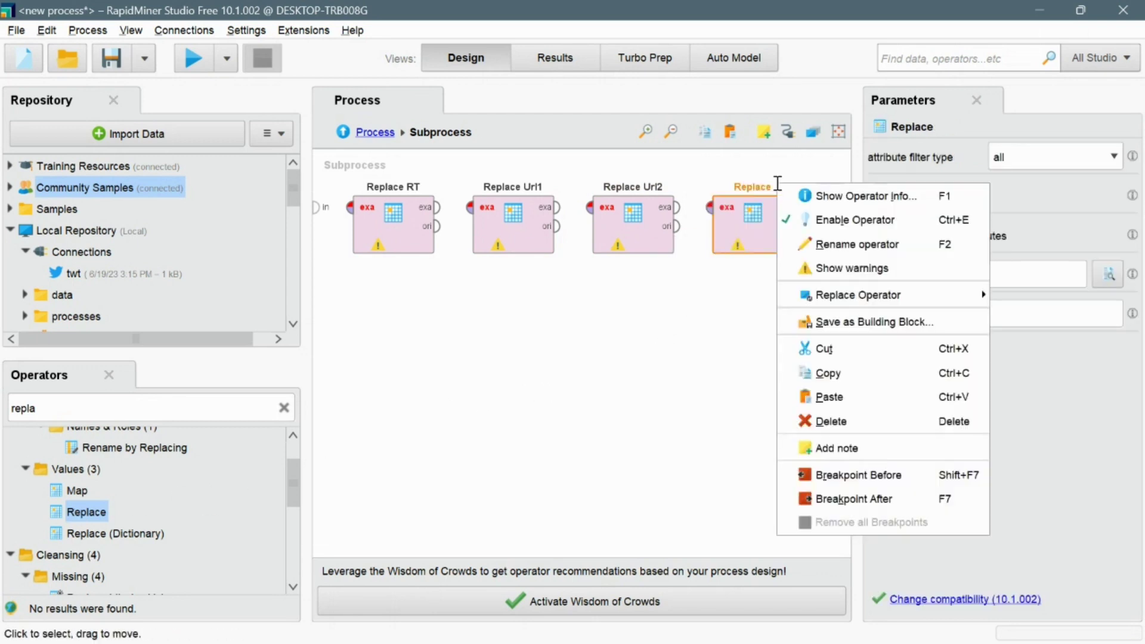
{"action": "left_click", "coordinate": [826, 246]}
{"action": "key", "text": "End"}
{"action": "type", "text": "hastag"}
{"action": "key", "text": "Return"}
Step: Configure Replace hastag to replace #.*? in the single attribute Text, leaving the replacement empty
{"action": "left_click", "coordinate": [1114, 157]}
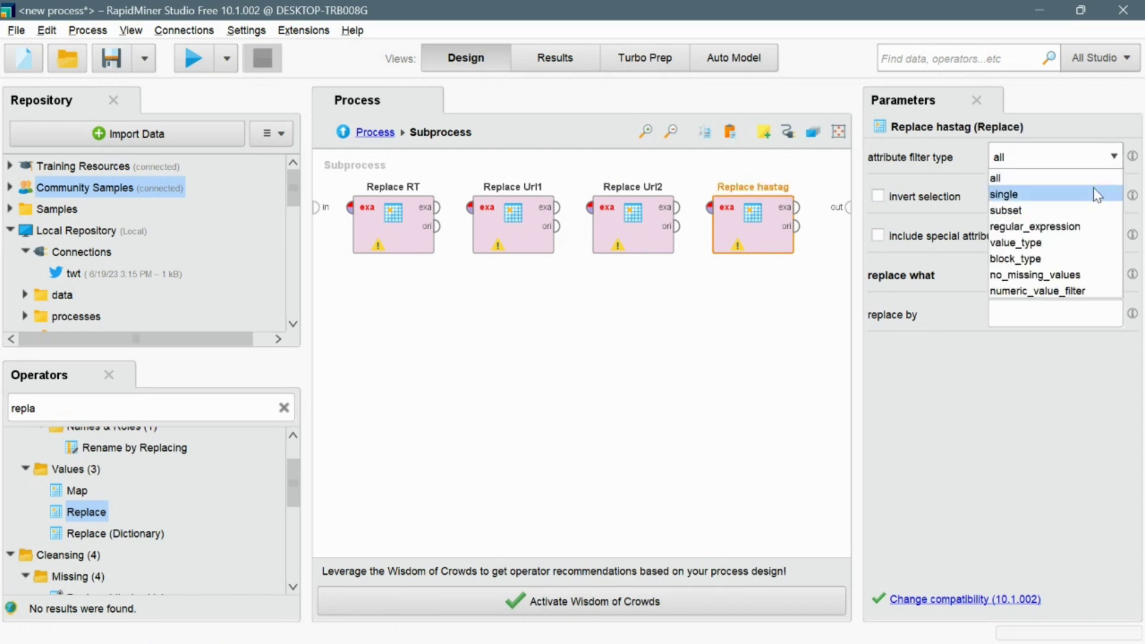
{"action": "left_click", "coordinate": [1099, 192]}
{"action": "left_click", "coordinate": [1114, 197]}
{"action": "type", "text": "Text"}
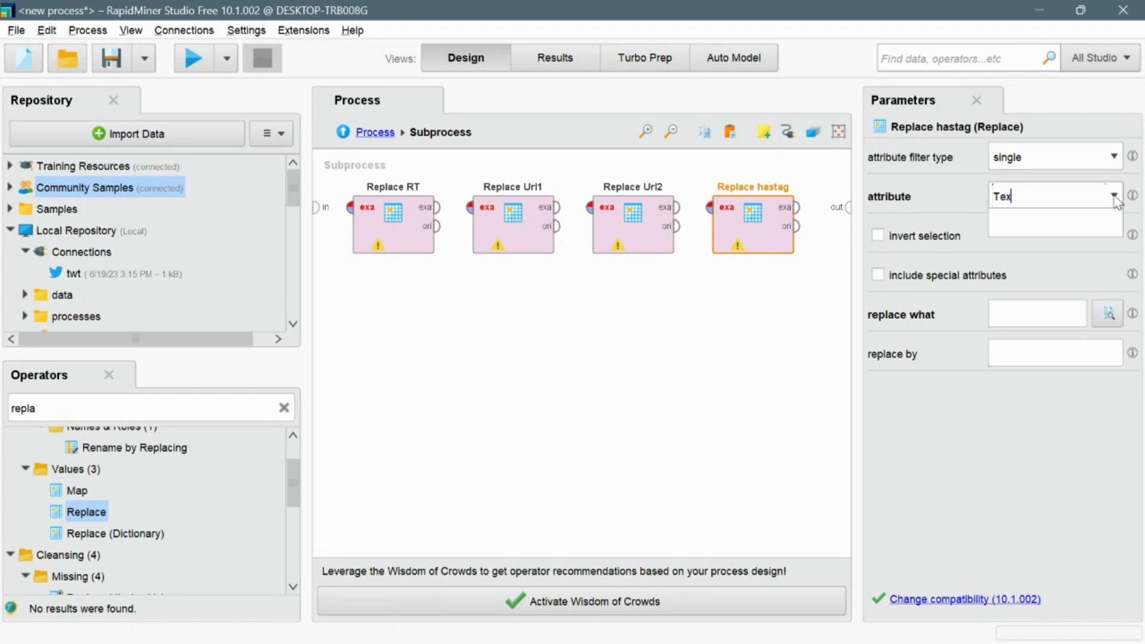
{"action": "left_click", "coordinate": [1029, 312]}
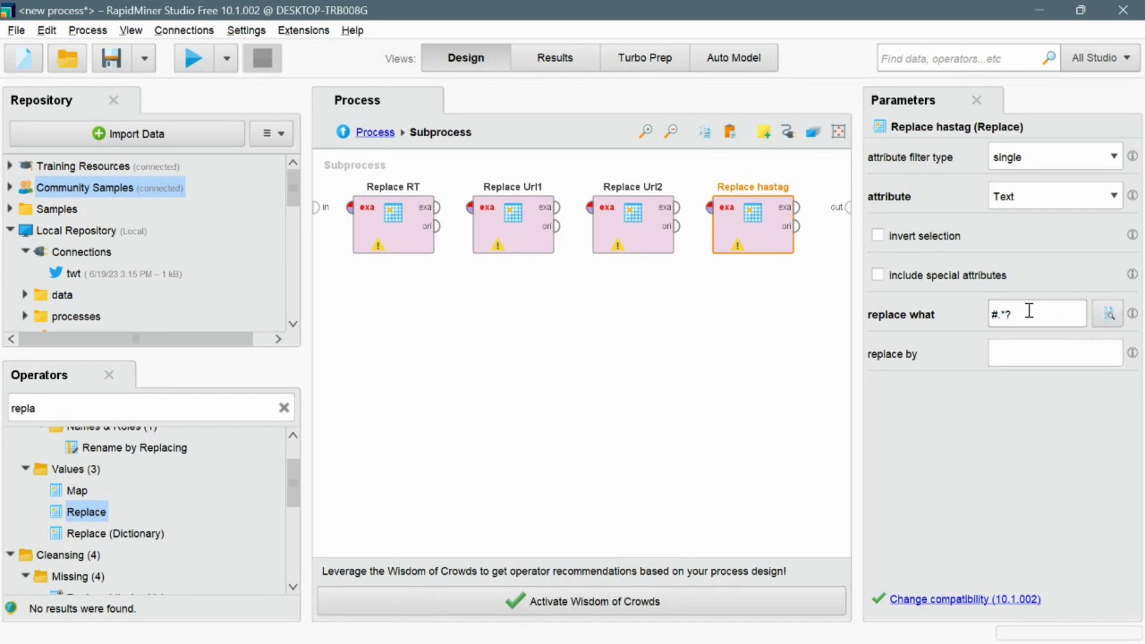
{"action": "left_click", "coordinate": [748, 321]}
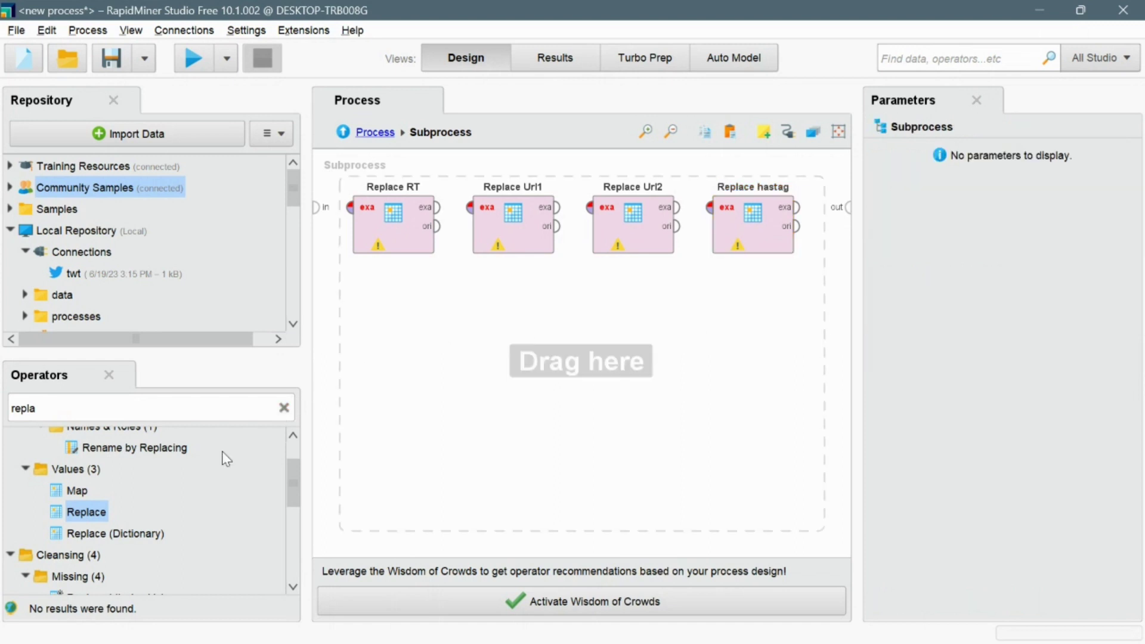
Step: Add a fifth Replace operator after Replace hastag and rename it as Replace mention
{"action": "left_click_drag", "start_coordinate": [110, 517], "coordinate": [808, 248]}
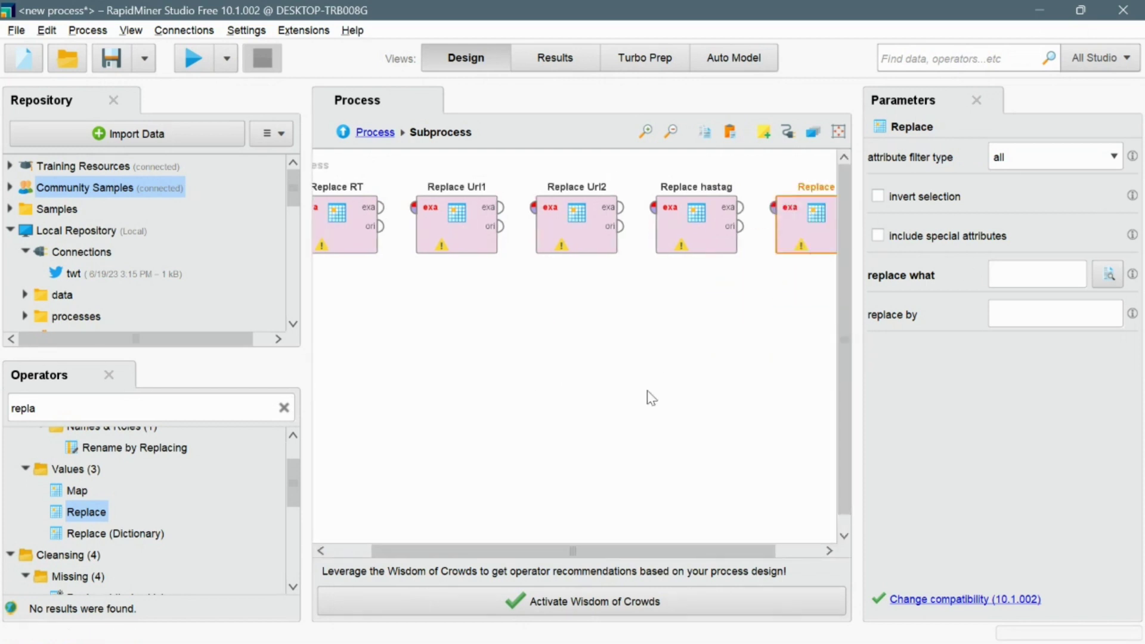
{"action": "left_click_drag", "start_coordinate": [709, 550], "coordinate": [755, 550]}
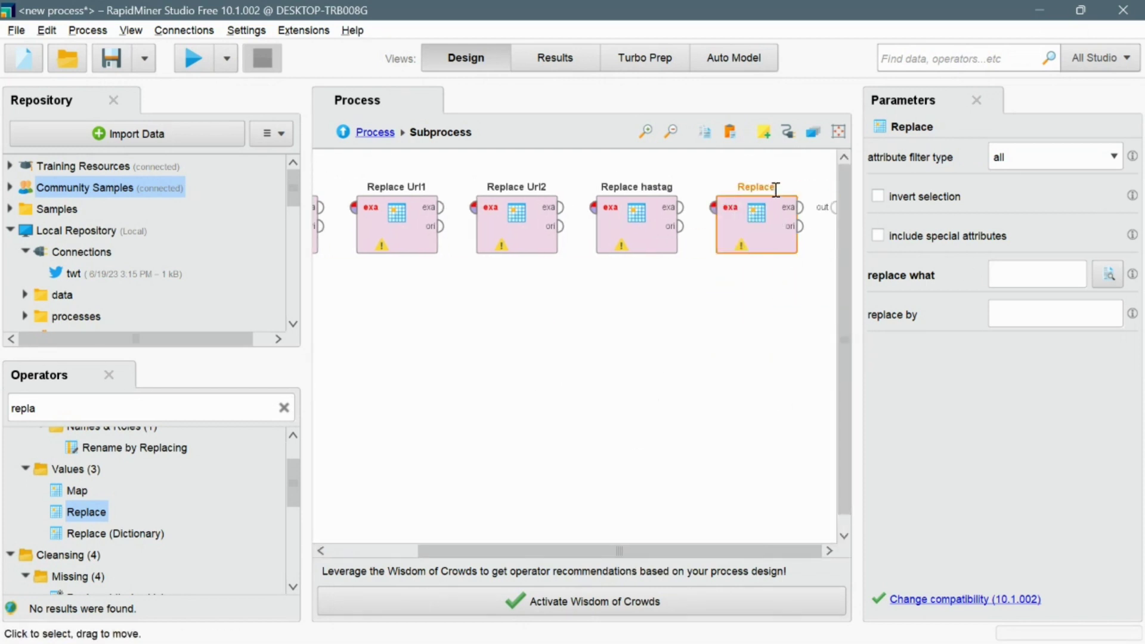
{"action": "right_click", "coordinate": [775, 189]}
{"action": "left_click", "coordinate": [818, 254]}
{"action": "type", "text": "Replace mention"}
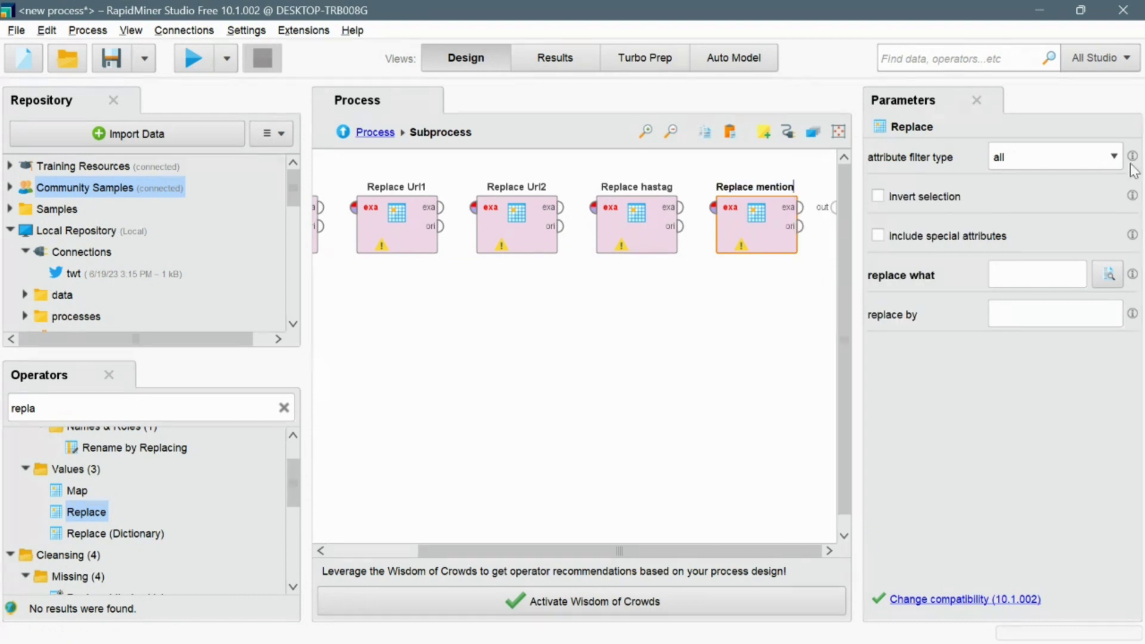
{"action": "key", "text": "Return"}
Step: Configure Replace mention to replace @ in the single attribute Text, leaving the replacement empty
{"action": "left_click", "coordinate": [1111, 158]}
{"action": "left_click", "coordinate": [1084, 194]}
{"action": "left_click", "coordinate": [1113, 197]}
{"action": "type", "text": "Text"}
{"action": "left_click", "coordinate": [1038, 314]}
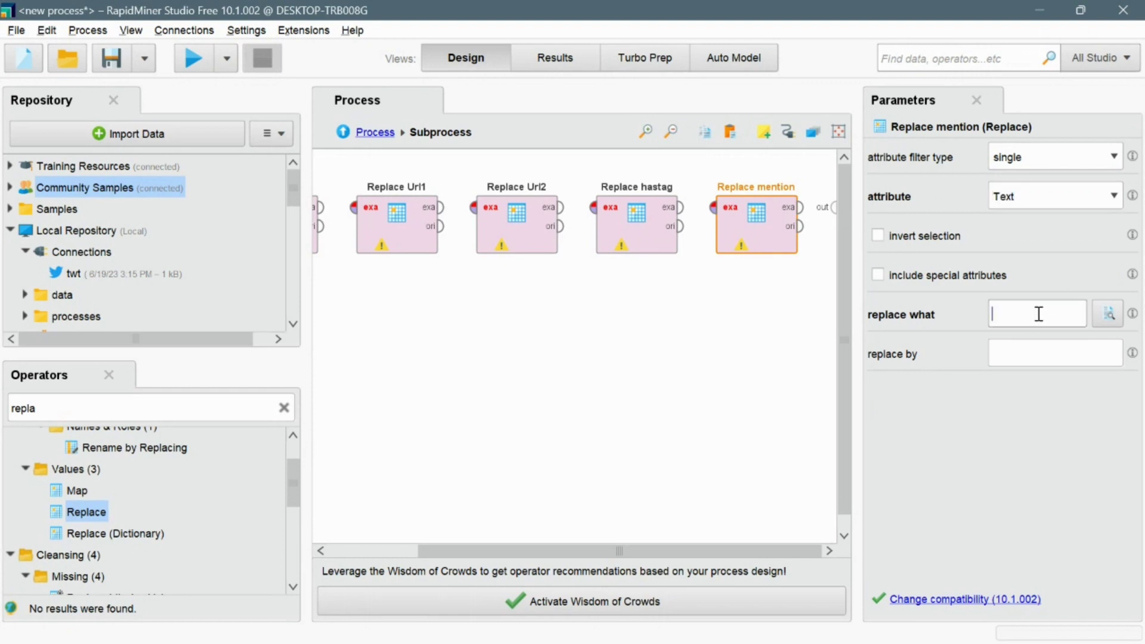
{"action": "type", "text": "@"}
Step: Add a sixth Replace operator after Replace mention and rename it as Replace simbol
{"action": "left_click_drag", "start_coordinate": [75, 513], "coordinate": [791, 209]}
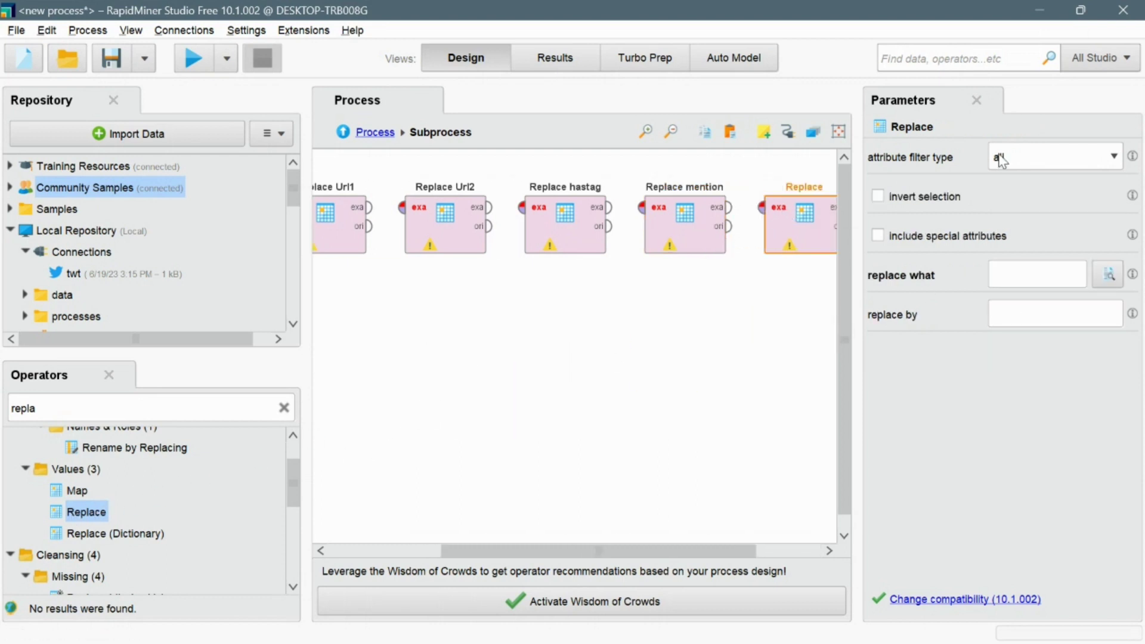
{"action": "right_click", "coordinate": [829, 180]}
{"action": "left_click", "coordinate": [868, 239]}
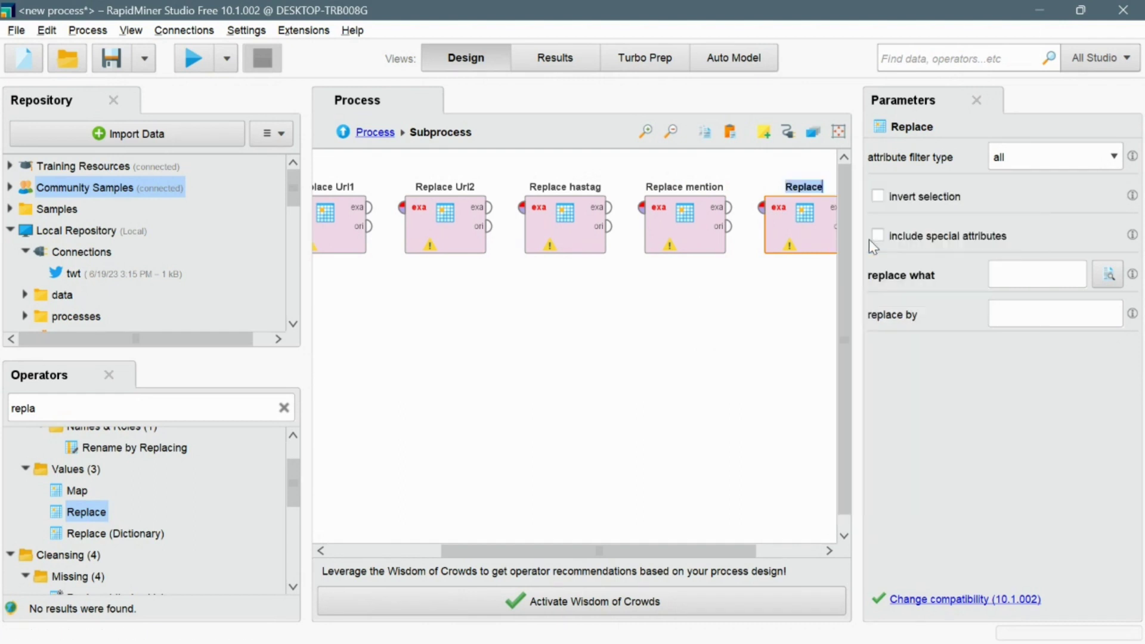
{"action": "type", "text": "simbol"}
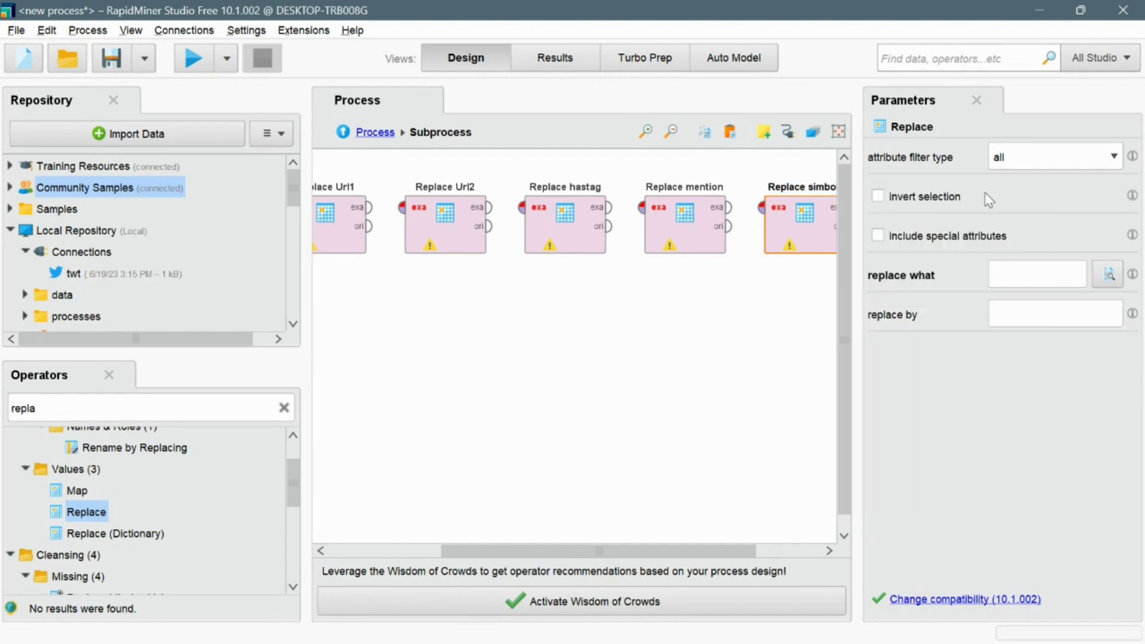
{"action": "key", "text": "Return"}
Step: Configure Replace simbol to replace a pattern of punctuation and symbol characters in the single attribute Text, leaving the replacement empty
{"action": "left_click", "coordinate": [1113, 158]}
{"action": "left_click", "coordinate": [1094, 190]}
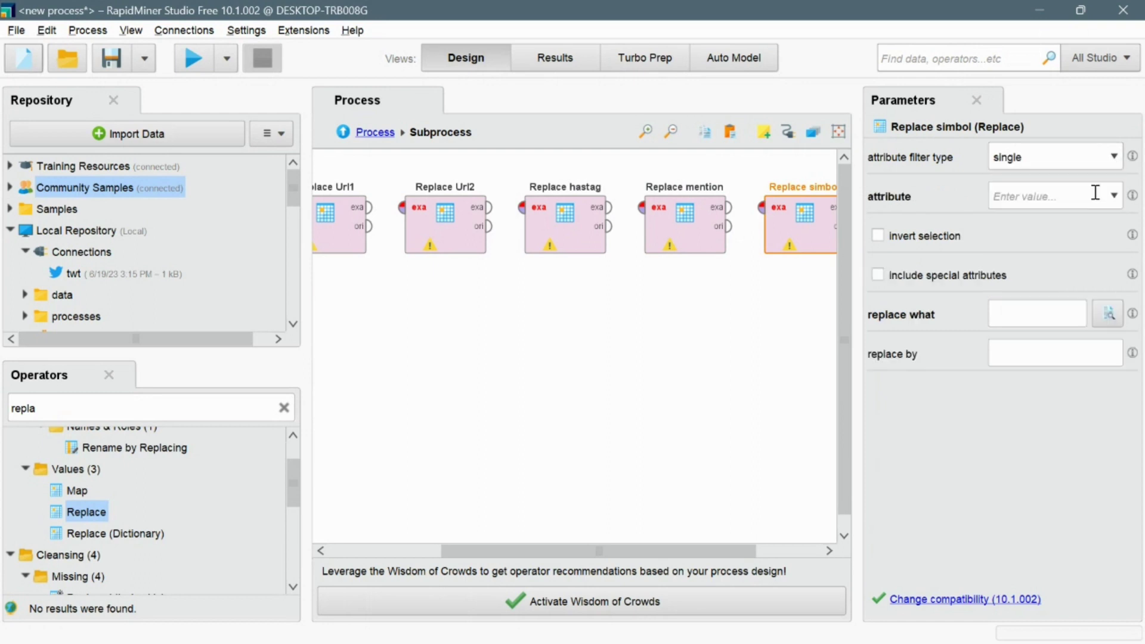
{"action": "left_click", "coordinate": [1114, 197]}
{"action": "type", "text": "Text"}
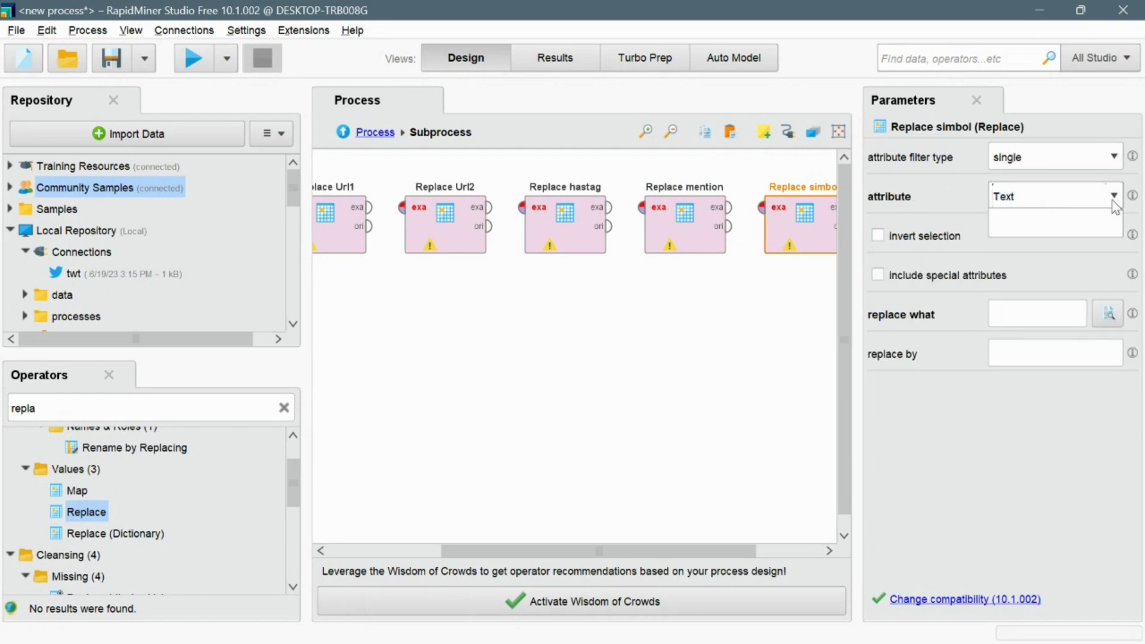
{"action": "left_click", "coordinate": [1058, 315]}
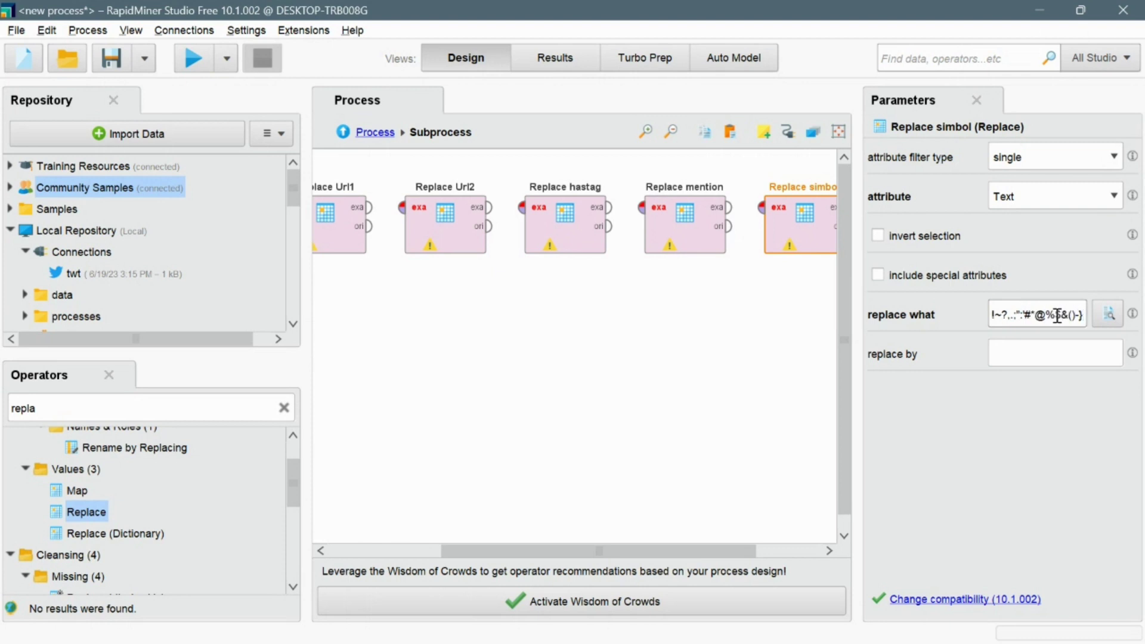
{"action": "type", "text": "}"}
{"action": "left_click", "coordinate": [495, 386]}
{"action": "left_click_drag", "start_coordinate": [498, 514], "coordinate": [333, 370]}
Step: Add a Trim operator after Replace simbol and apply it to the single attribute Text
{"action": "left_click", "coordinate": [284, 408]}
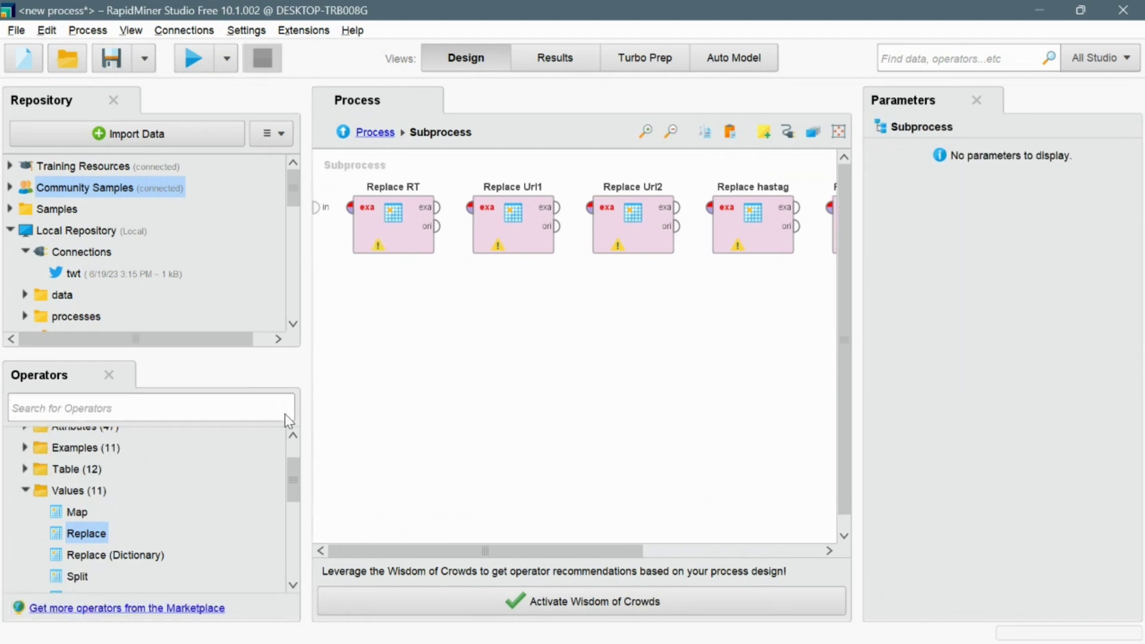
{"action": "type", "text": "trim"}
{"action": "left_click_drag", "start_coordinate": [78, 481], "coordinate": [800, 236]}
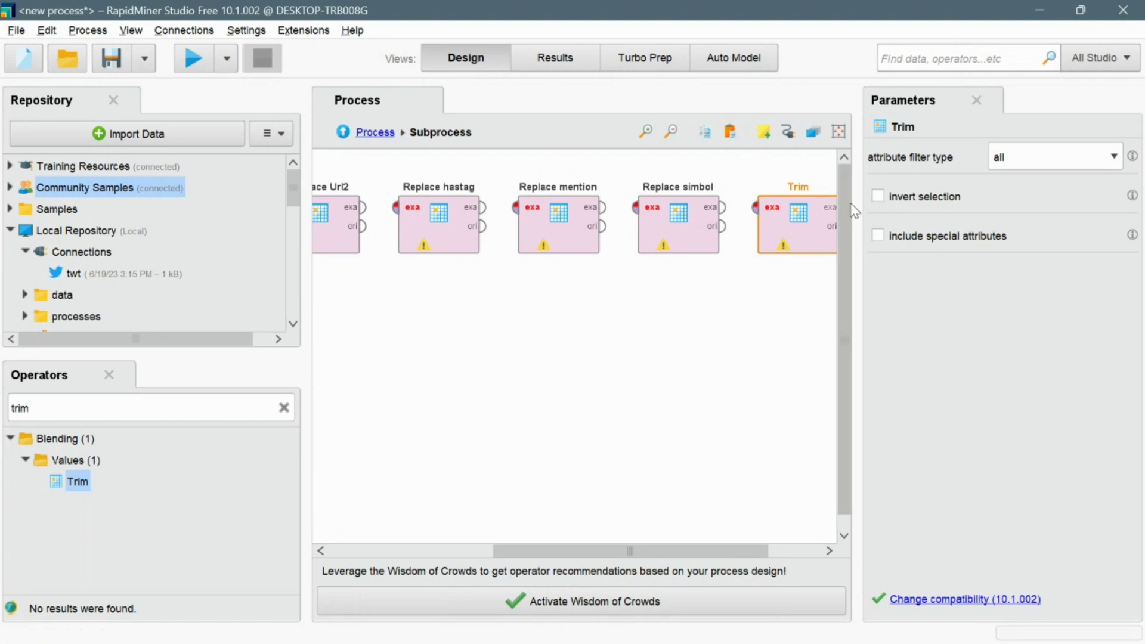
{"action": "left_click", "coordinate": [1111, 157]}
{"action": "left_click", "coordinate": [1092, 194]}
{"action": "left_click", "coordinate": [1112, 196]}
{"action": "type", "text": "Text"}
{"action": "left_click", "coordinate": [721, 329]}
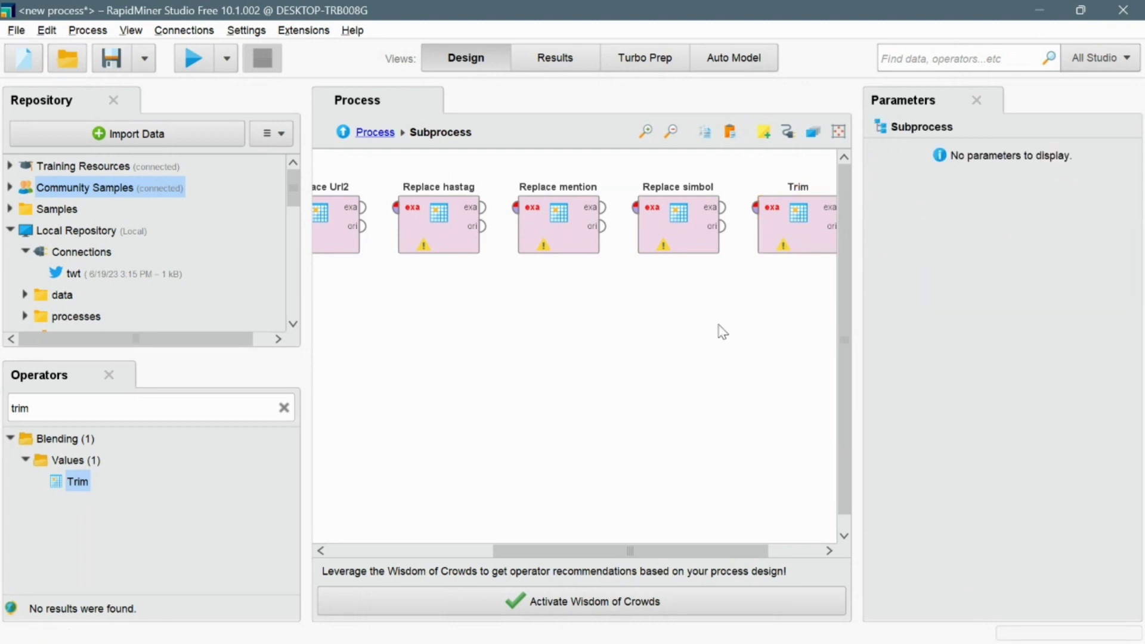
Step: Connect the subprocess input through Replace RT, Replace Url1, Replace Url2 and Replace hastag to Replace mention
{"action": "left_click_drag", "start_coordinate": [602, 551], "coordinate": [435, 551]}
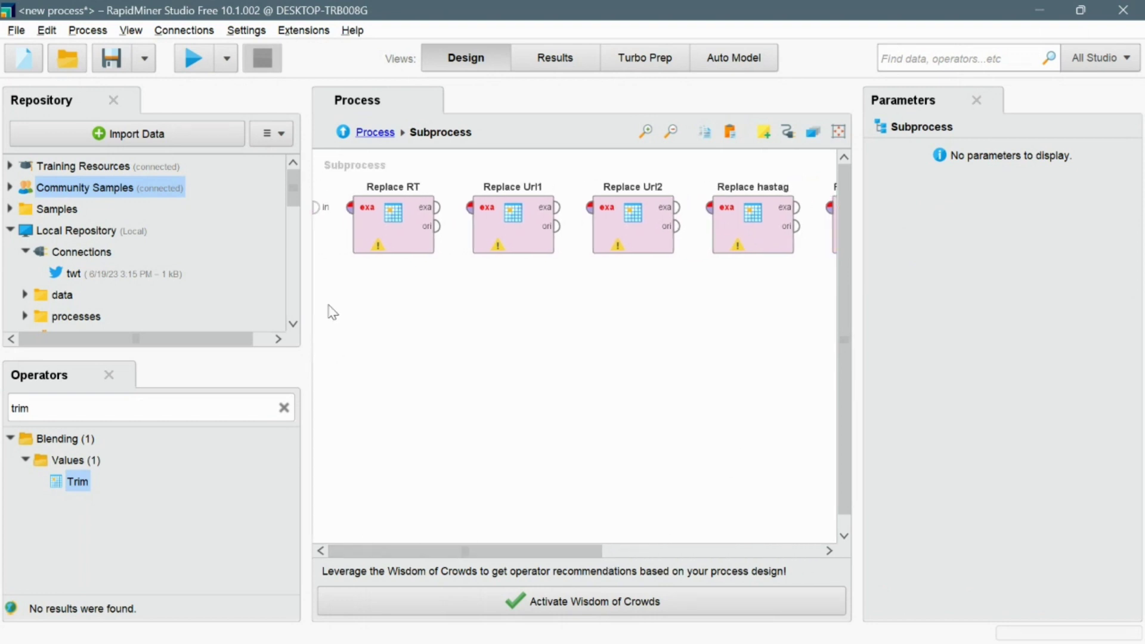
{"action": "left_click", "coordinate": [316, 207]}
{"action": "left_click", "coordinate": [351, 207]}
{"action": "left_click", "coordinate": [438, 207]}
{"action": "left_click", "coordinate": [550, 207]}
{"action": "left_click", "coordinate": [589, 207]}
{"action": "left_click", "coordinate": [676, 207]}
{"action": "left_click", "coordinate": [710, 207]}
{"action": "left_click", "coordinate": [796, 206]}
{"action": "left_click", "coordinate": [829, 207]}
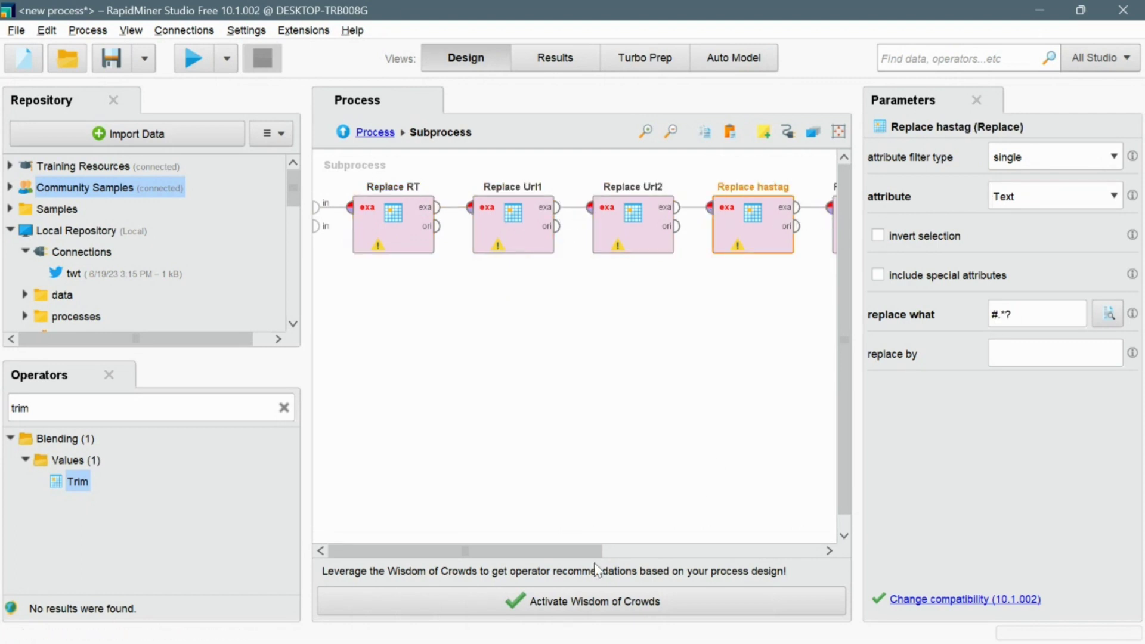
Step: Connect Replace mention through Replace simbol and Trim to the subprocess output
{"action": "scroll", "coordinate": [686, 232], "scroll_direction": "right", "scroll_amount": 5}
{"action": "left_click", "coordinate": [566, 207]}
{"action": "left_click", "coordinate": [597, 207]}
{"action": "left_click", "coordinate": [684, 207]}
{"action": "left_click", "coordinate": [718, 207]}
{"action": "left_click", "coordinate": [710, 388]}
{"action": "scroll", "coordinate": [710, 388], "scroll_direction": "down", "scroll_amount": 1}
{"action": "scroll", "coordinate": [760, 561], "scroll_direction": "right", "scroll_amount": 2}
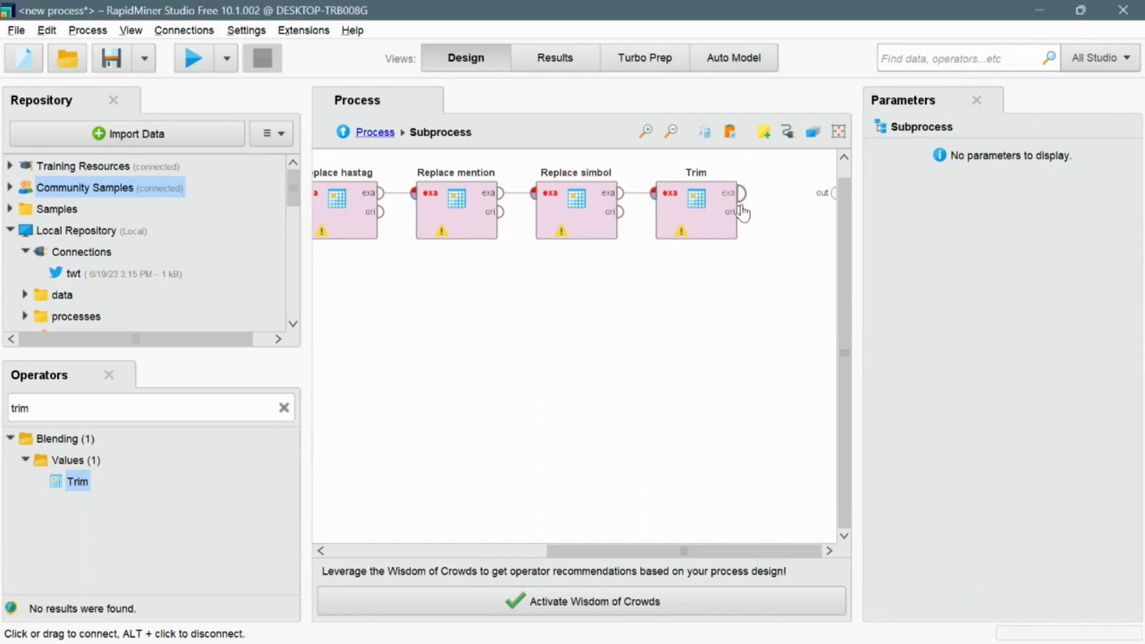
{"action": "left_click", "coordinate": [739, 192]}
{"action": "left_click", "coordinate": [834, 189]}
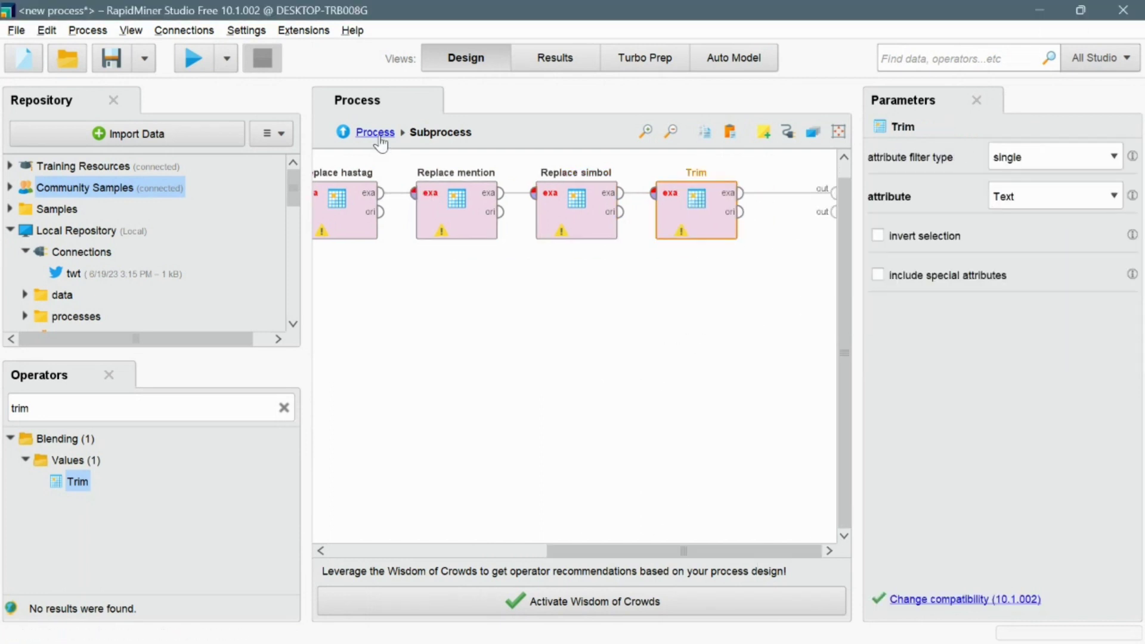
Step: Return to the main process and connect Read CSV to the Subprocess and its output to the process result
{"action": "left_click", "coordinate": [375, 131]}
{"action": "left_click", "coordinate": [438, 207]}
{"action": "left_click", "coordinate": [470, 207]}
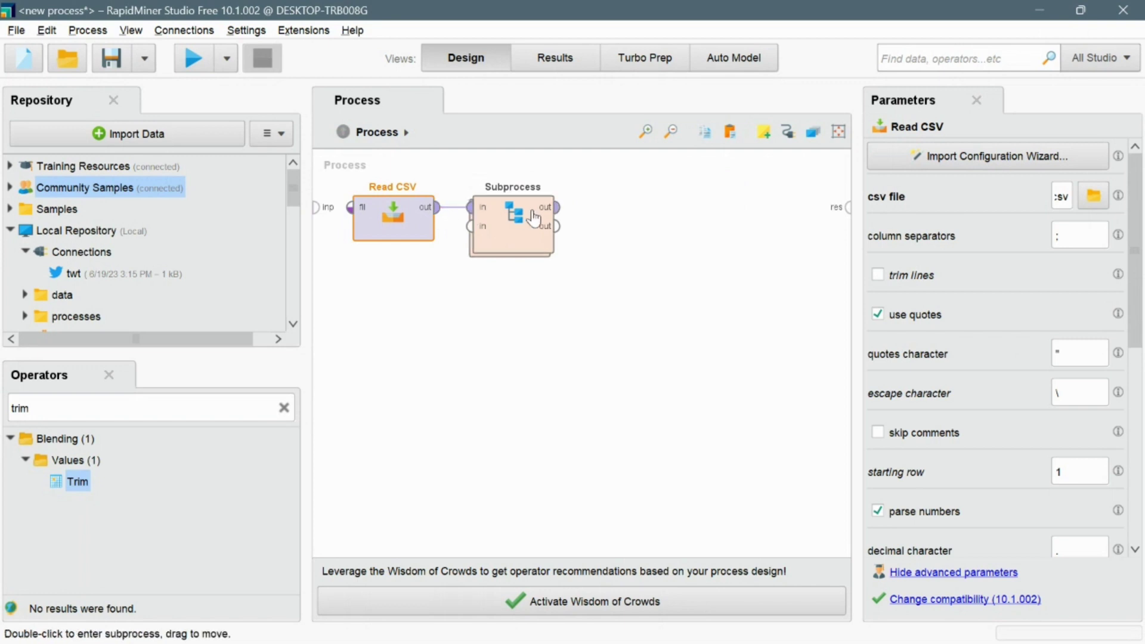
{"action": "left_click", "coordinate": [556, 207]}
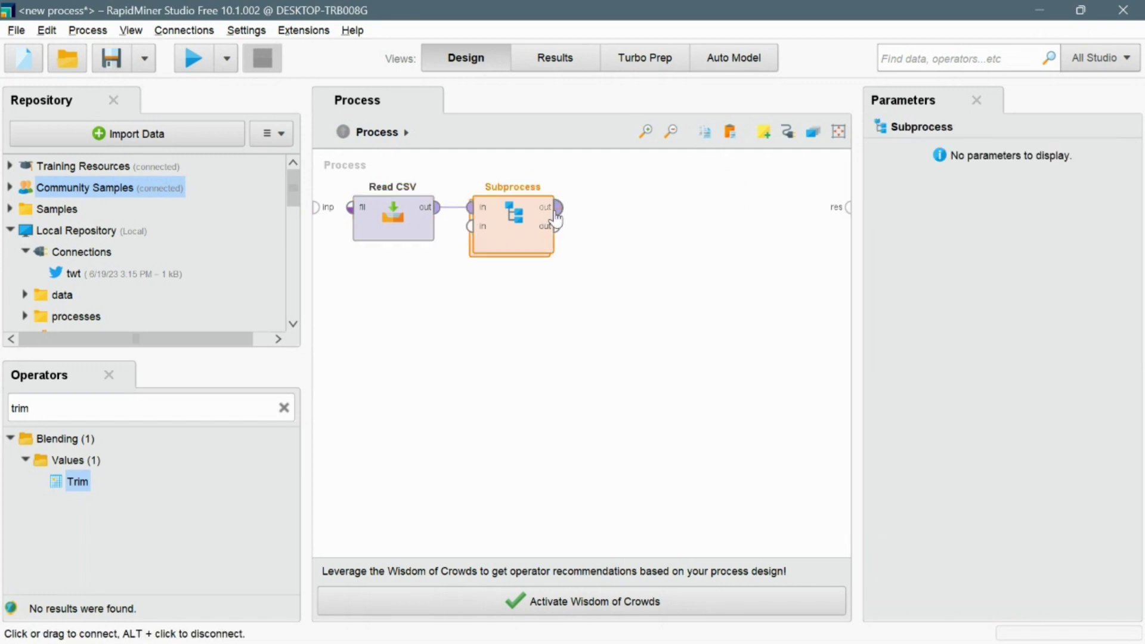
{"action": "left_click", "coordinate": [843, 208]}
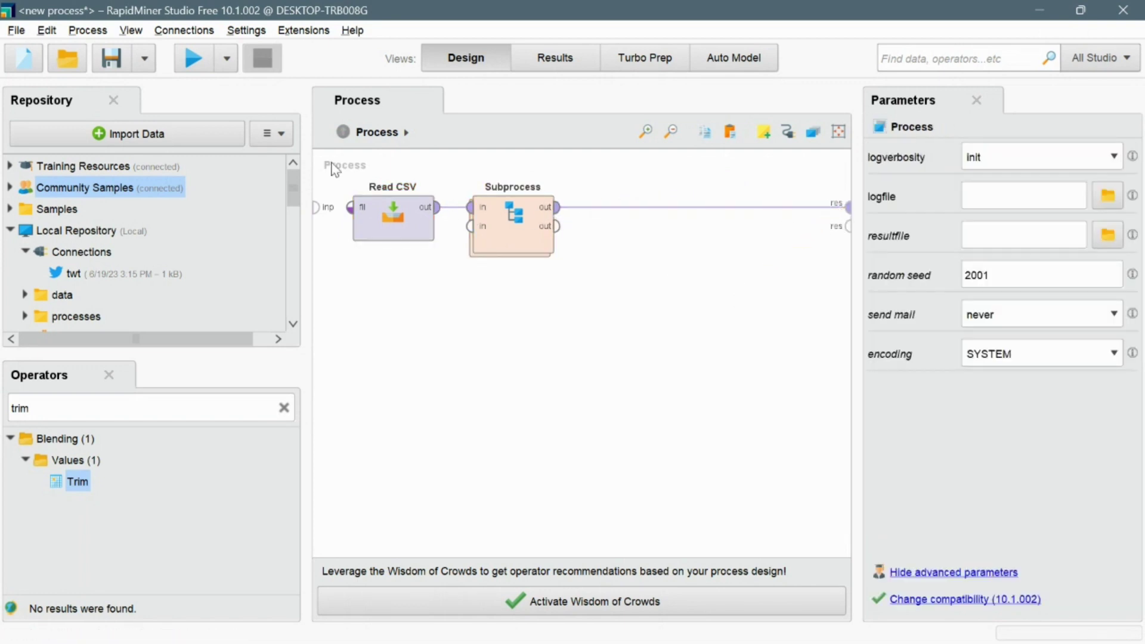
Step: Run the process, examine the cleaned tweets in the results, and return to the process design
{"action": "left_click", "coordinate": [196, 64]}
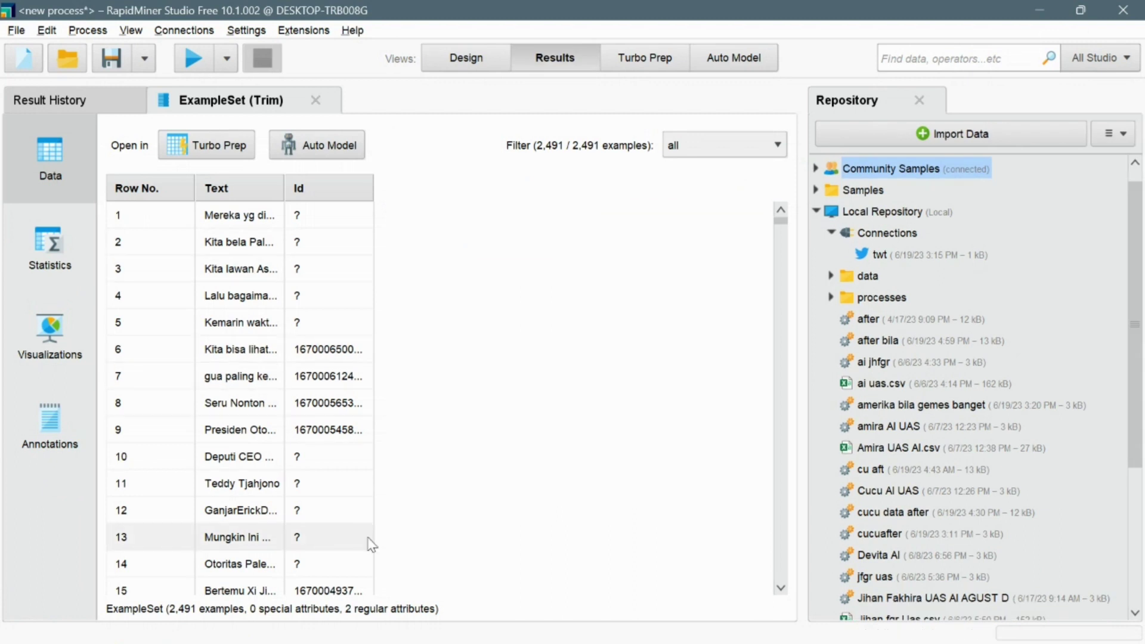
{"action": "mouse_move", "coordinate": [786, 232]}
{"action": "left_mouse_down"}
{"action": "mouse_move", "coordinate": [782, 266]}
{"action": "mouse_move", "coordinate": [782, 222]}
{"action": "left_mouse_up"}
{"action": "left_click", "coordinate": [472, 62]}
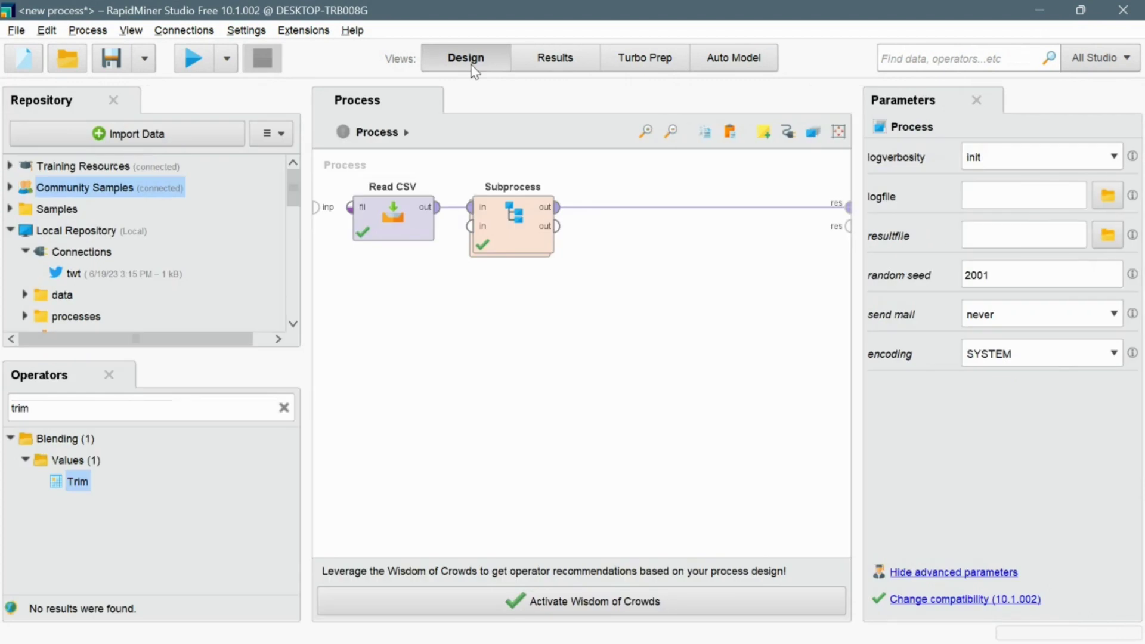
Step: Add a Filter Examples operator between the Subprocess and the process result
{"action": "left_click", "coordinate": [284, 408]}
{"action": "type", "text": "filter ex"}
{"action": "left_click_drag", "start_coordinate": [96, 502], "coordinate": [611, 240]}
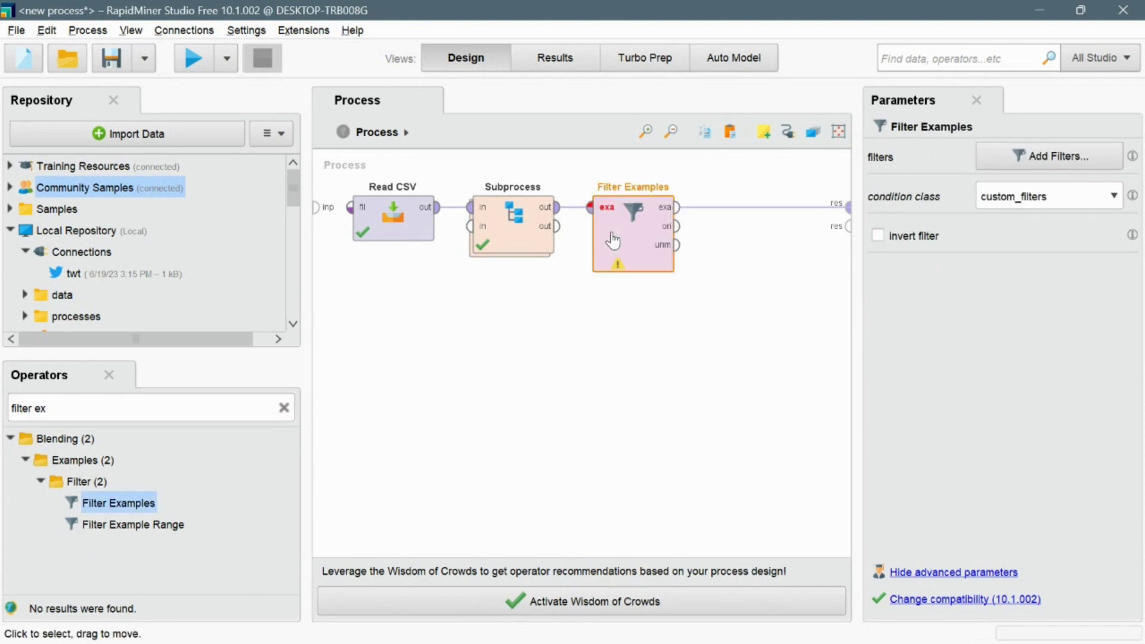
Step: Define a Filter Examples condition that keeps rows where Text is not missing
{"action": "double_click", "coordinate": [614, 239]}
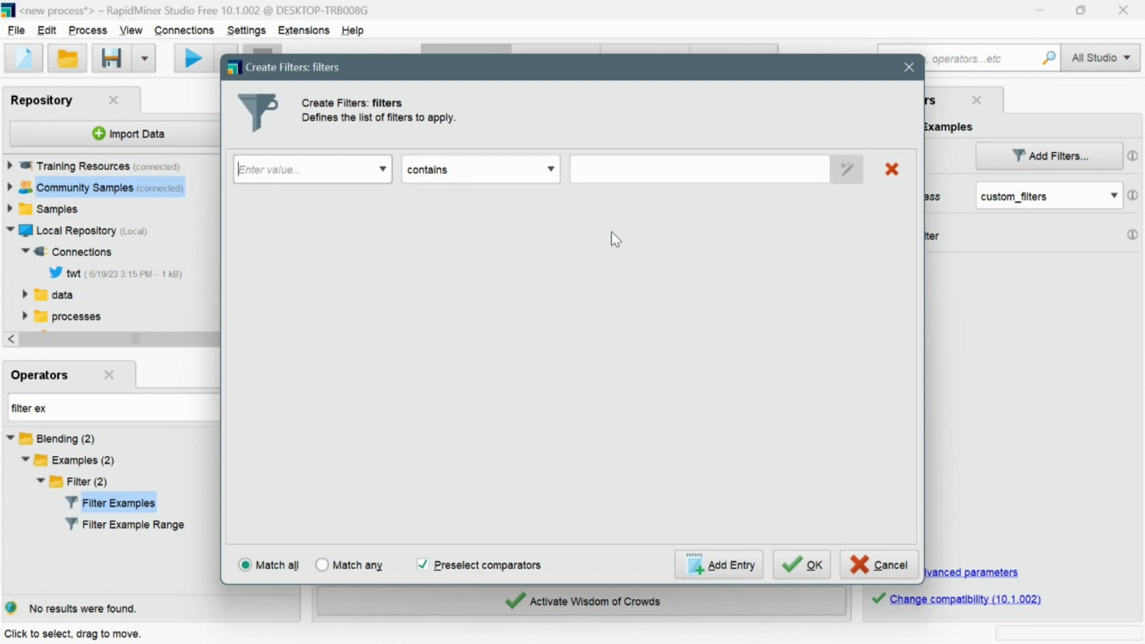
{"action": "left_click", "coordinate": [545, 170]}
{"action": "left_click", "coordinate": [467, 303]}
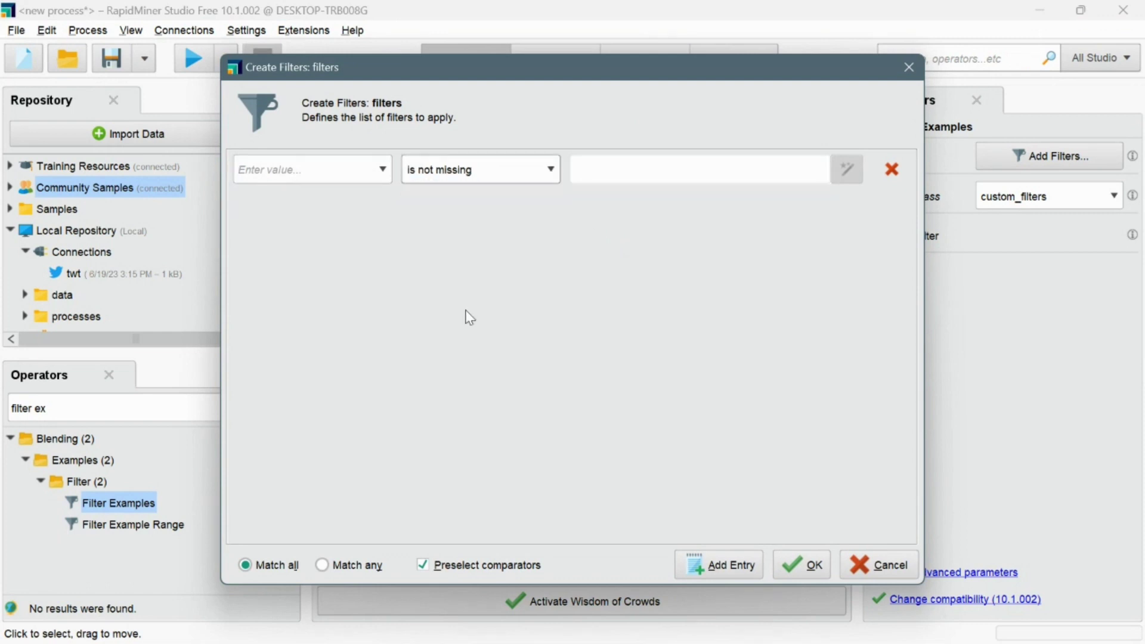
{"action": "left_click", "coordinate": [384, 169]}
{"action": "type", "text": "Text"}
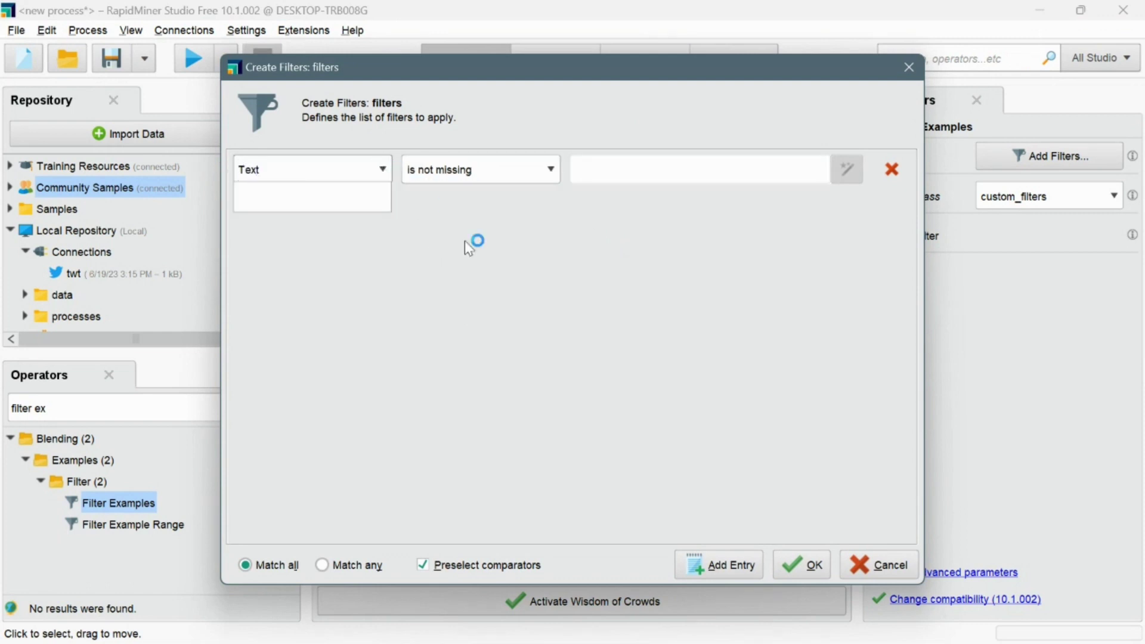
{"action": "left_click", "coordinate": [813, 576]}
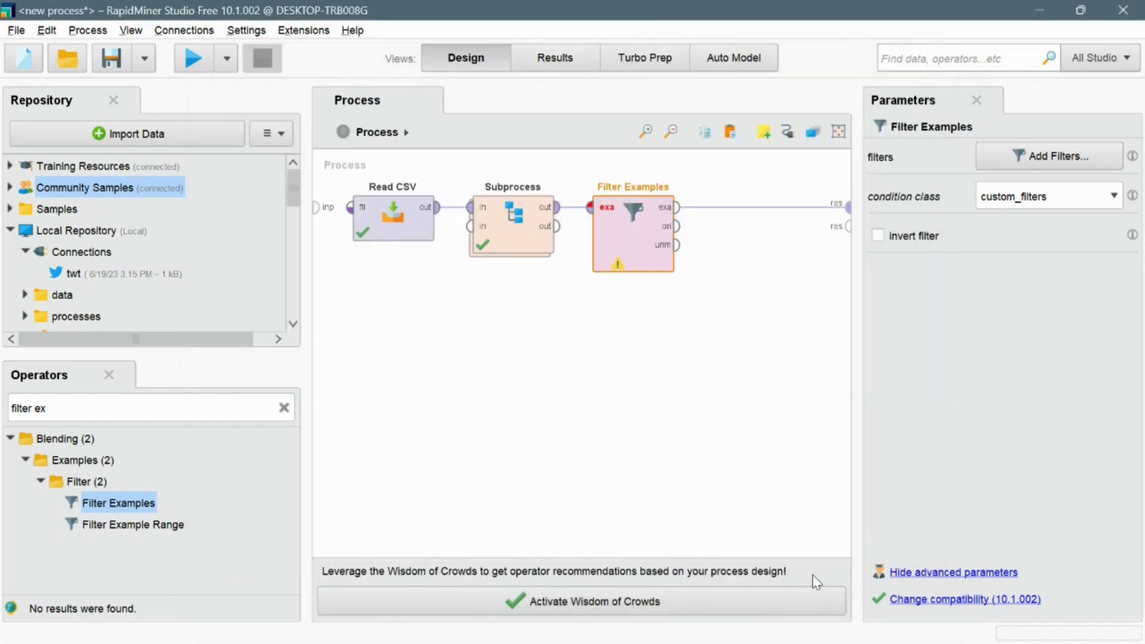
Step: Remake the connections from the Subprocess to Filter Examples and from Filter Examples to the process result
{"action": "left_click", "coordinate": [705, 218], "text": "alt"}
{"action": "left_click", "coordinate": [557, 208]}
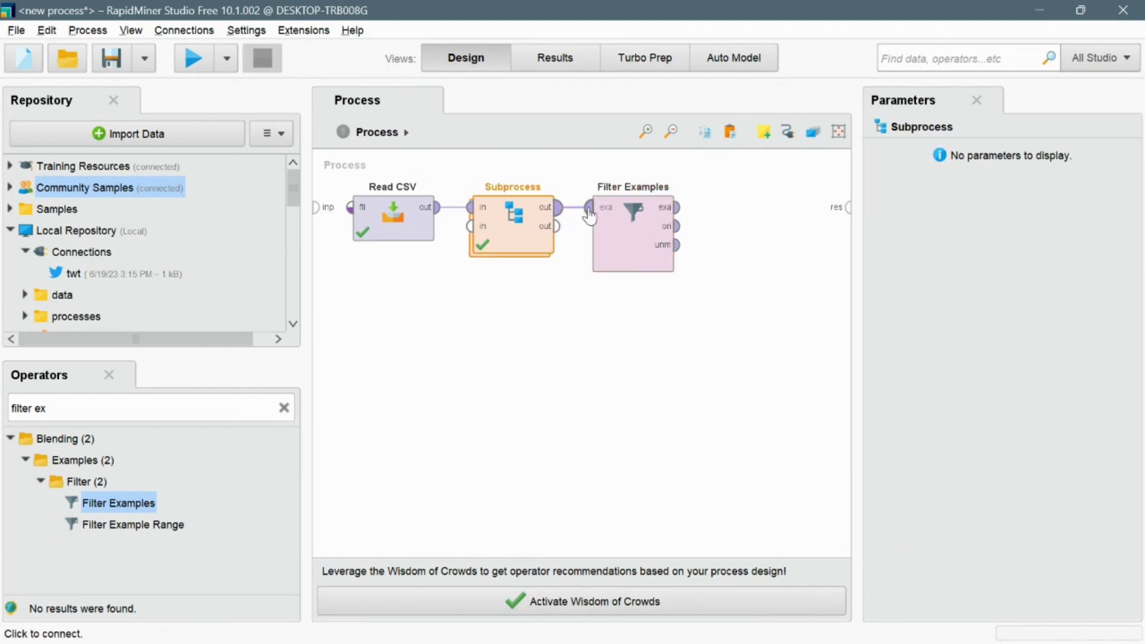
{"action": "left_click_drag", "start_coordinate": [679, 207], "coordinate": [848, 208]}
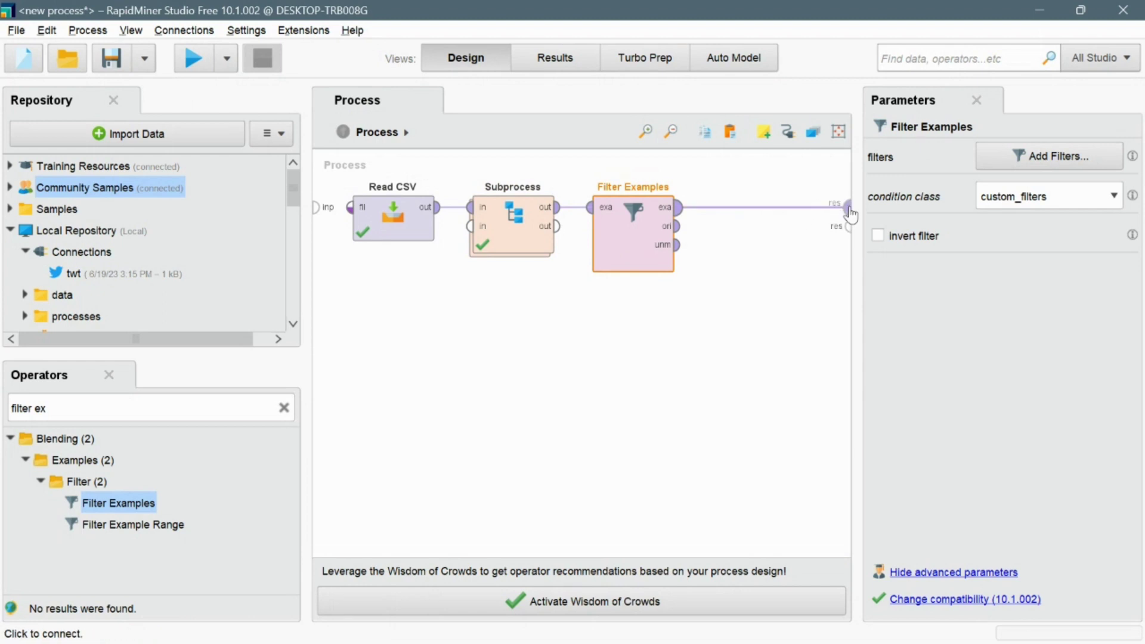
Step: Add a Remove Duplicates operator after Filter Examples and apply it to the single attribute Text
{"action": "left_click", "coordinate": [284, 408]}
{"action": "type", "text": "remove du"}
{"action": "left_click_drag", "start_coordinate": [96, 481], "coordinate": [754, 213]}
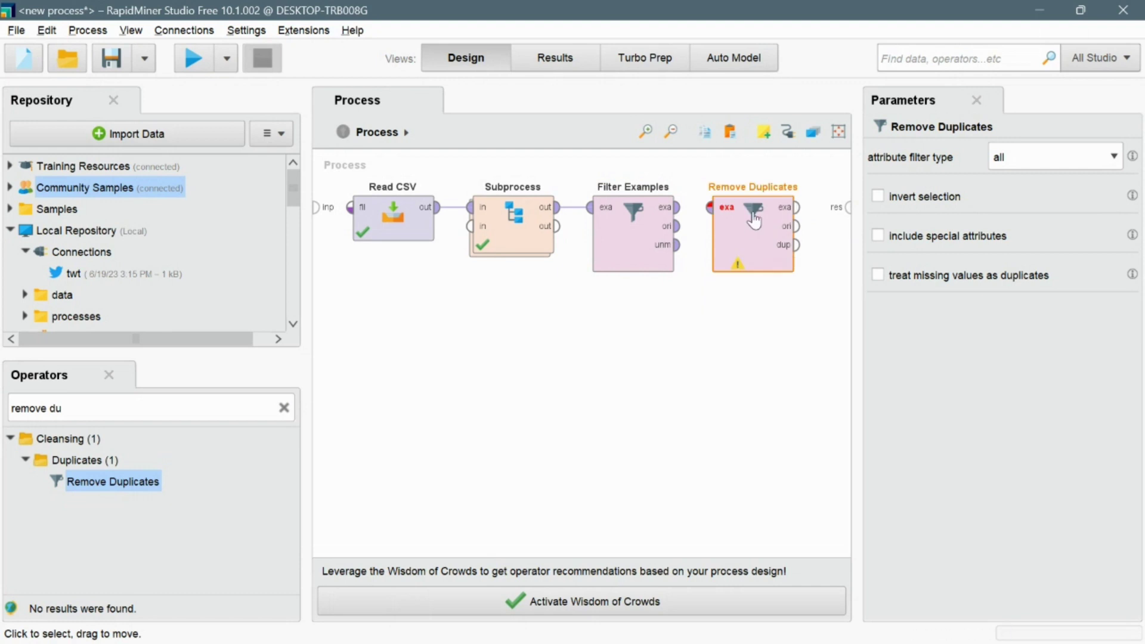
{"action": "left_click", "coordinate": [1113, 157]}
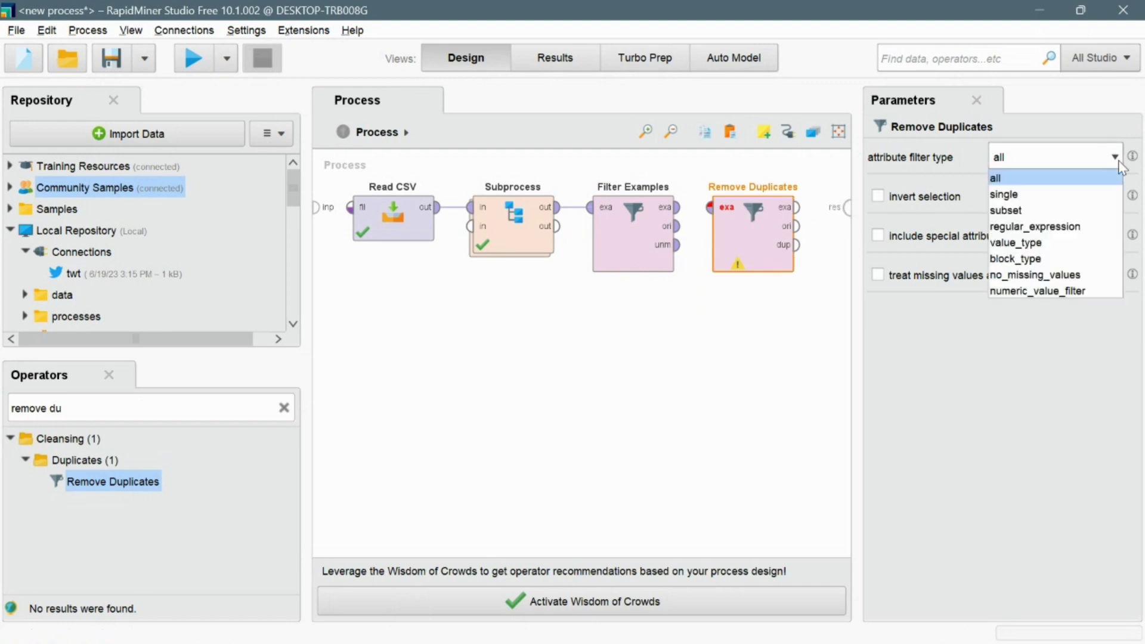
{"action": "left_click", "coordinate": [1095, 191]}
{"action": "left_click", "coordinate": [1113, 196]}
{"action": "type", "text": "Text"}
{"action": "left_click", "coordinate": [806, 330]}
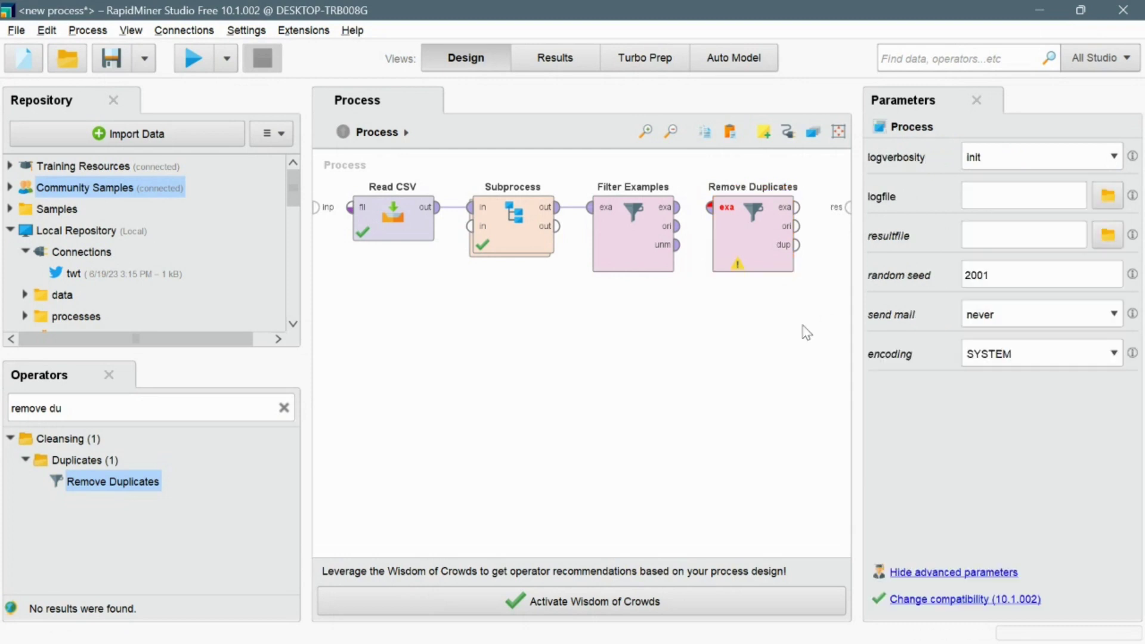
Step: Connect the example output of Filter Examples to Remove Duplicates and its example output to the process result
{"action": "left_click", "coordinate": [677, 207]}
{"action": "left_click", "coordinate": [710, 207]}
{"action": "left_click", "coordinate": [797, 207]}
{"action": "left_click", "coordinate": [848, 205]}
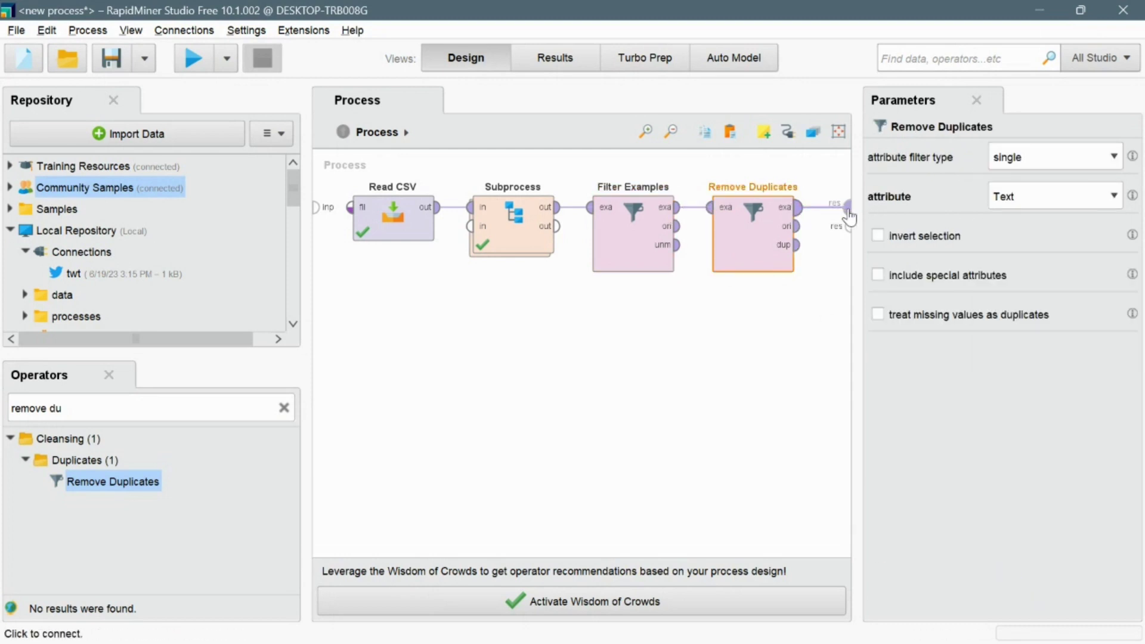
Step: Add a Write CSV operator between Remove Duplicates and the process result
{"action": "left_click", "coordinate": [284, 408]}
{"action": "type", "text": "write"}
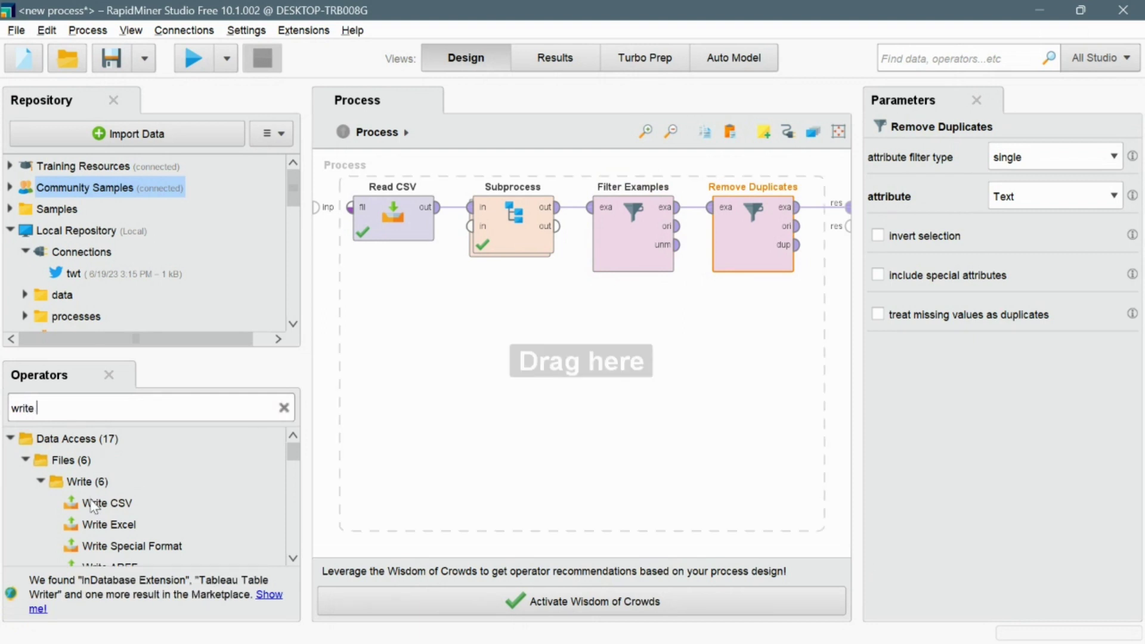
{"action": "left_click_drag", "start_coordinate": [98, 503], "coordinate": [838, 209]}
{"action": "left_click_drag", "start_coordinate": [611, 549], "coordinate": [702, 550]}
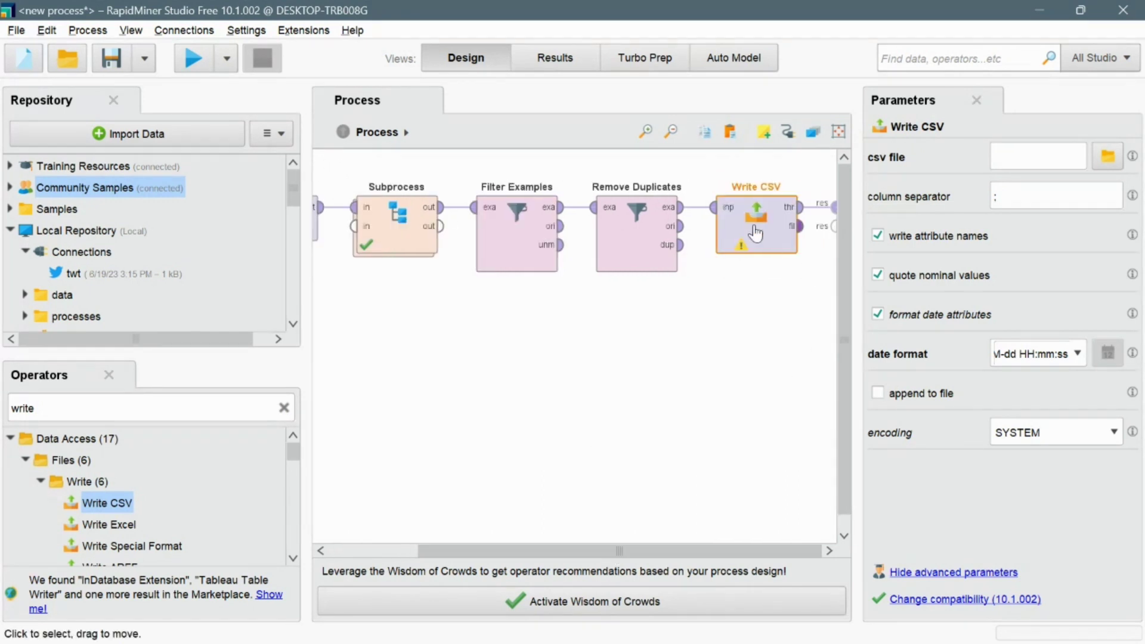
Step: Set the Write CSV file in the UAS AI RAPIDMINNER folder, naming it with the owner's first name followed by afterrrrrr
{"action": "left_click", "coordinate": [1114, 161]}
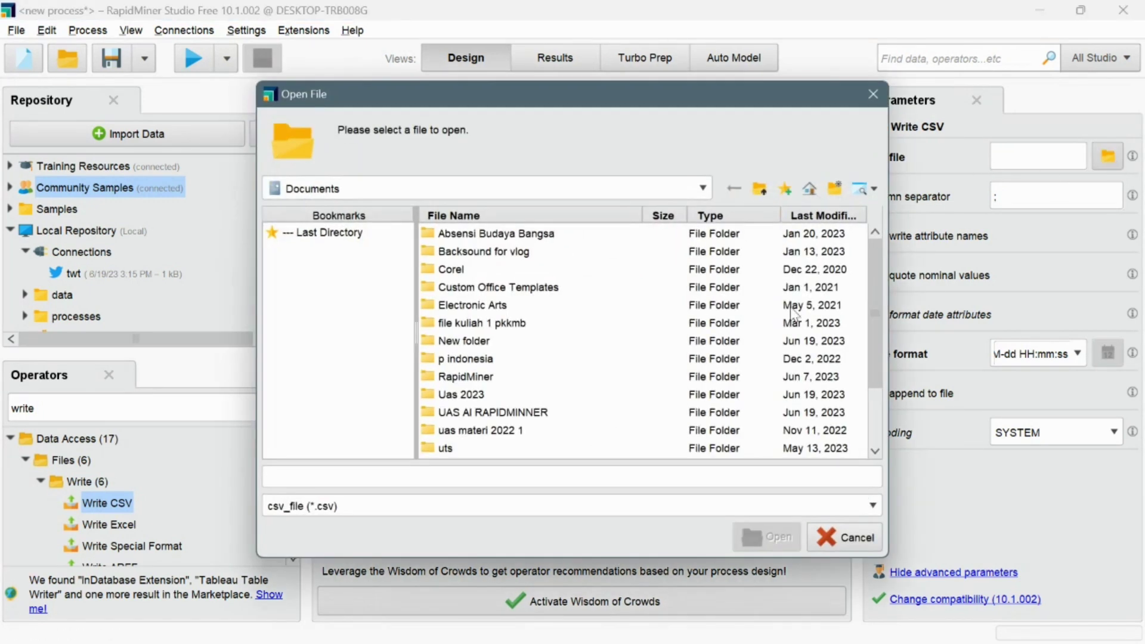
{"action": "left_click", "coordinate": [499, 417]}
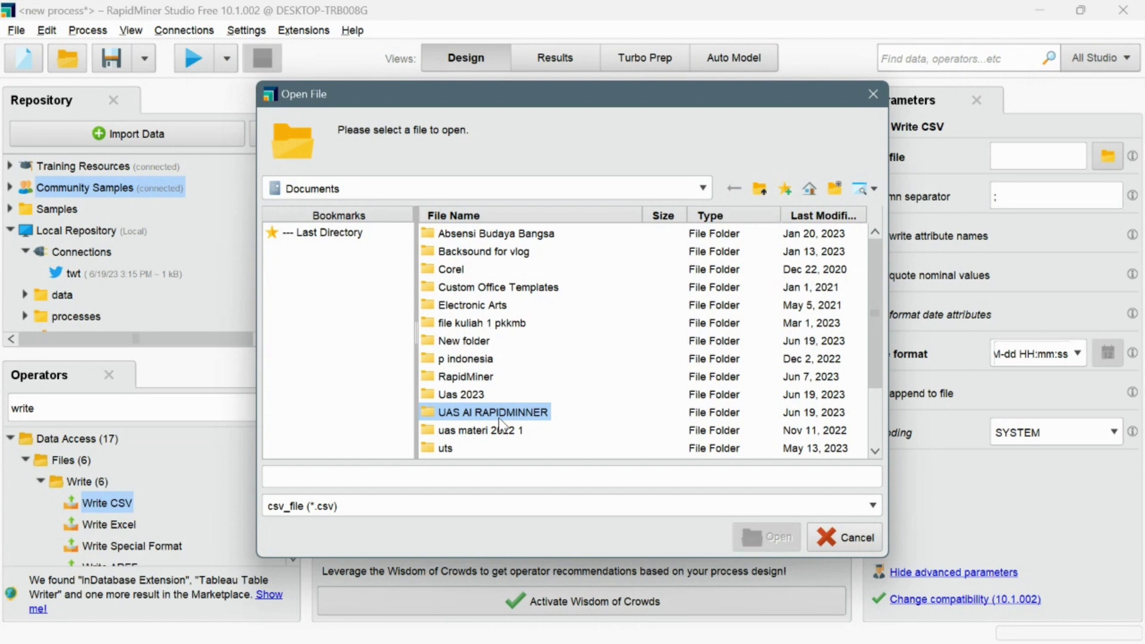
{"action": "double_click", "coordinate": [500, 418]}
{"action": "left_click", "coordinate": [409, 478]}
{"action": "type", "text": "jihan a"}
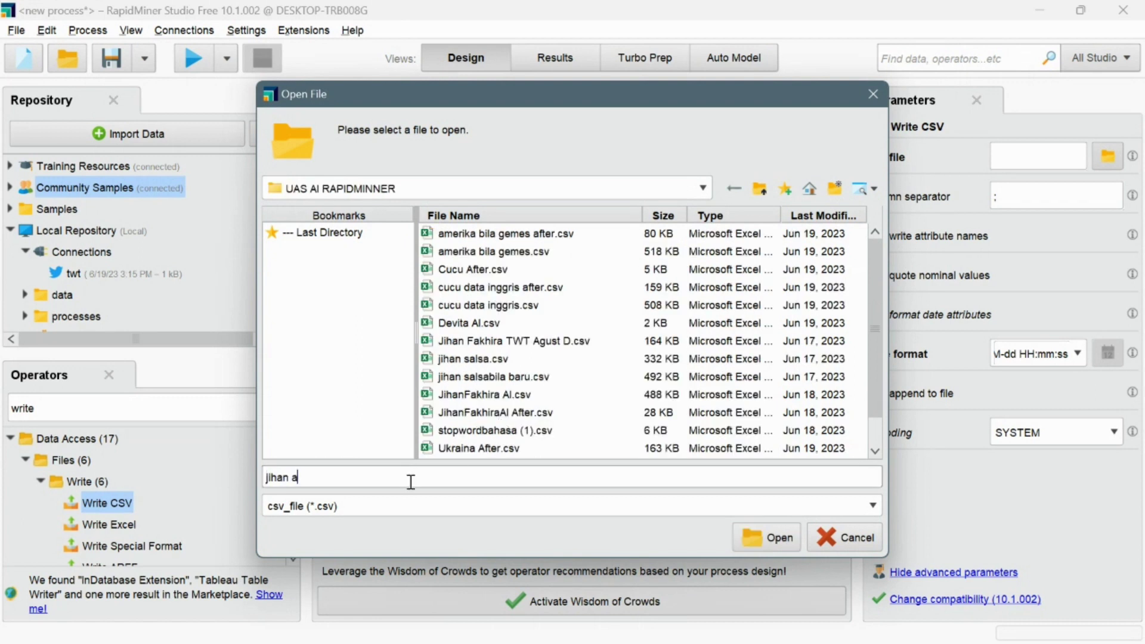
{"action": "type", "text": "fterrrrrr"}
{"action": "left_click", "coordinate": [766, 537]}
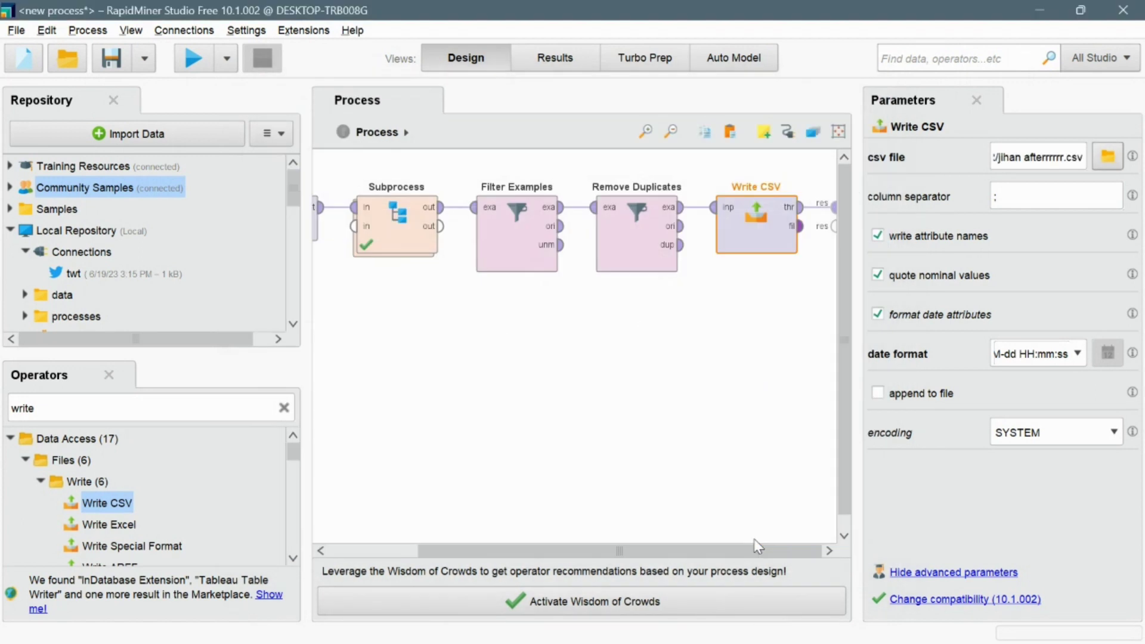
Step: Save the process in Local Repository, named with the owner's first name followed by afterrrrr, and run it
{"action": "left_click", "coordinate": [111, 58]}
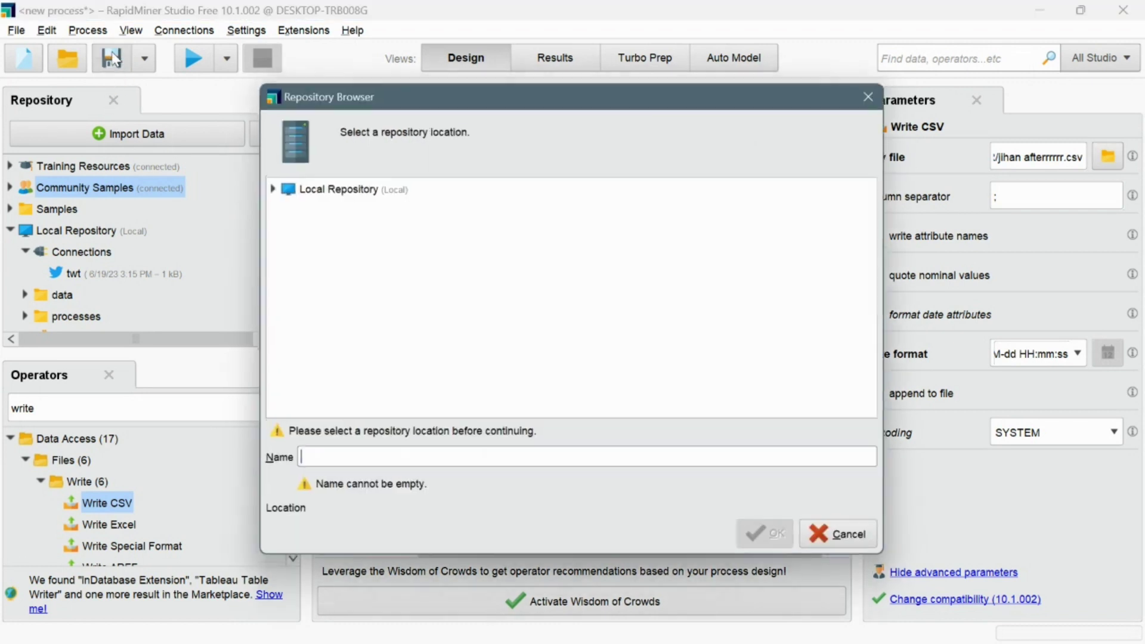
{"action": "left_click", "coordinate": [364, 197]}
{"action": "left_click", "coordinate": [388, 468]}
{"action": "type", "text": "jihan afterrrrr"}
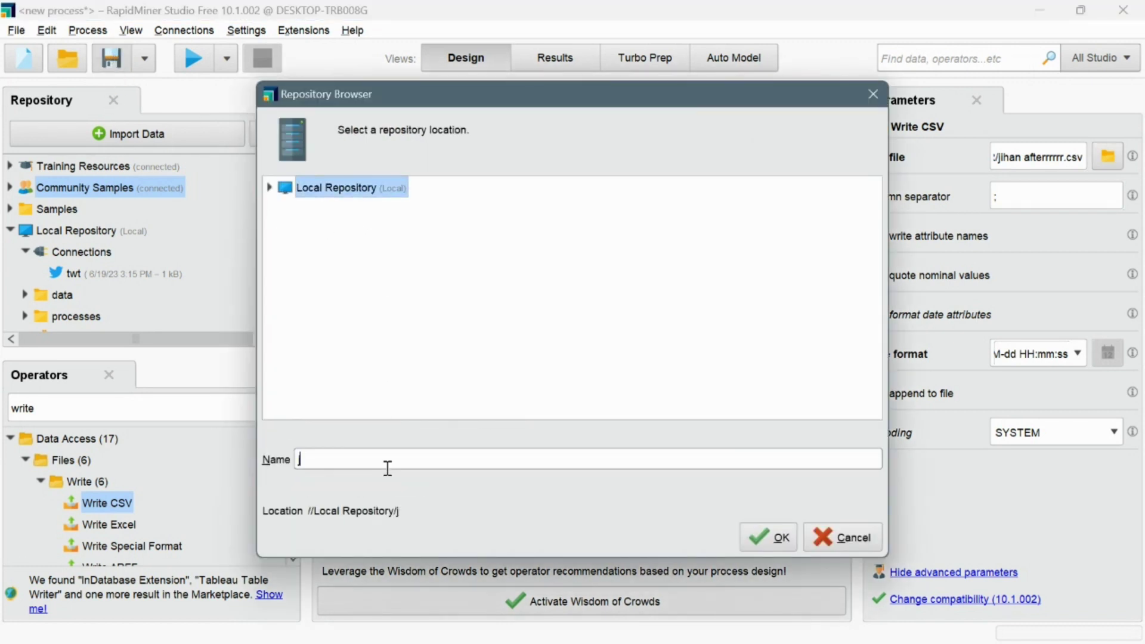
{"action": "left_click", "coordinate": [760, 543]}
{"action": "left_click", "coordinate": [193, 60]}
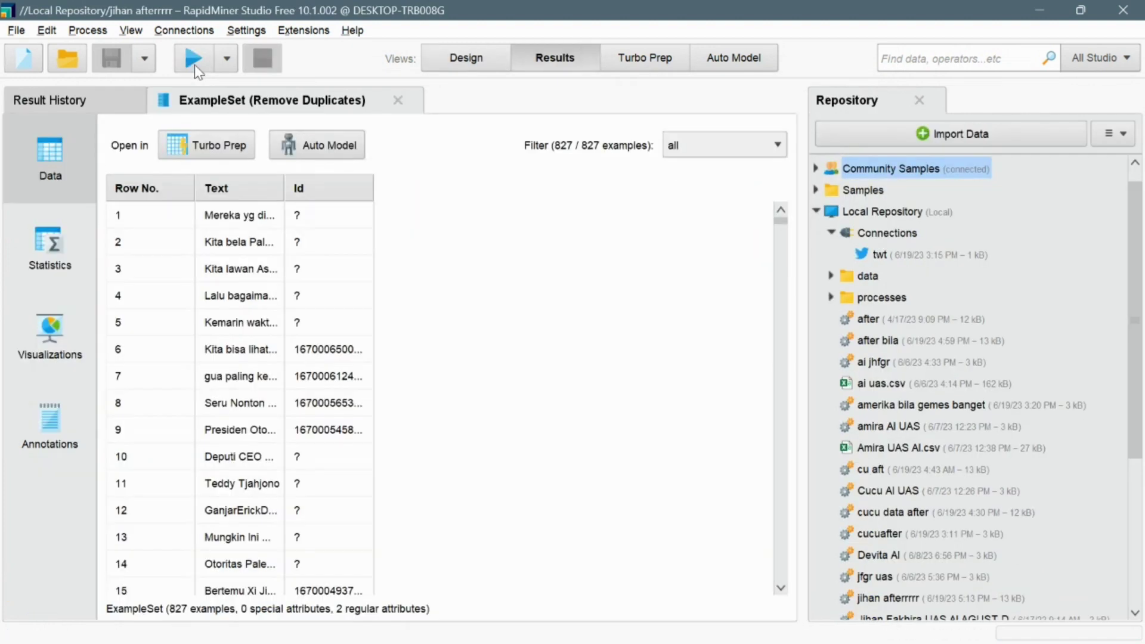
{"action": "mouse_move", "coordinate": [779, 219]}
{"action": "left_mouse_down"}
{"action": "mouse_move", "coordinate": [782, 268]}
{"action": "mouse_move", "coordinate": [779, 208]}
{"action": "left_mouse_up"}
Step: Open the newly exported CSV from the UAS AI RAPIDMINNER folder in Excel and widen column A to fit the tweet texts
{"action": "mouse_move", "coordinate": [334, 638]}
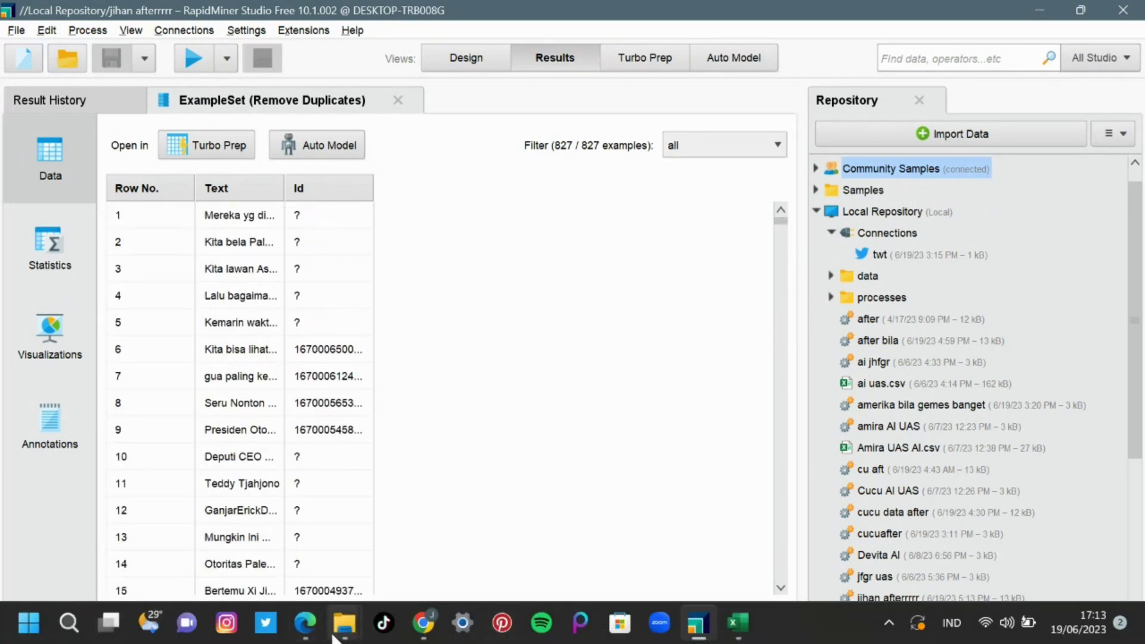
{"action": "left_click", "coordinate": [423, 550]}
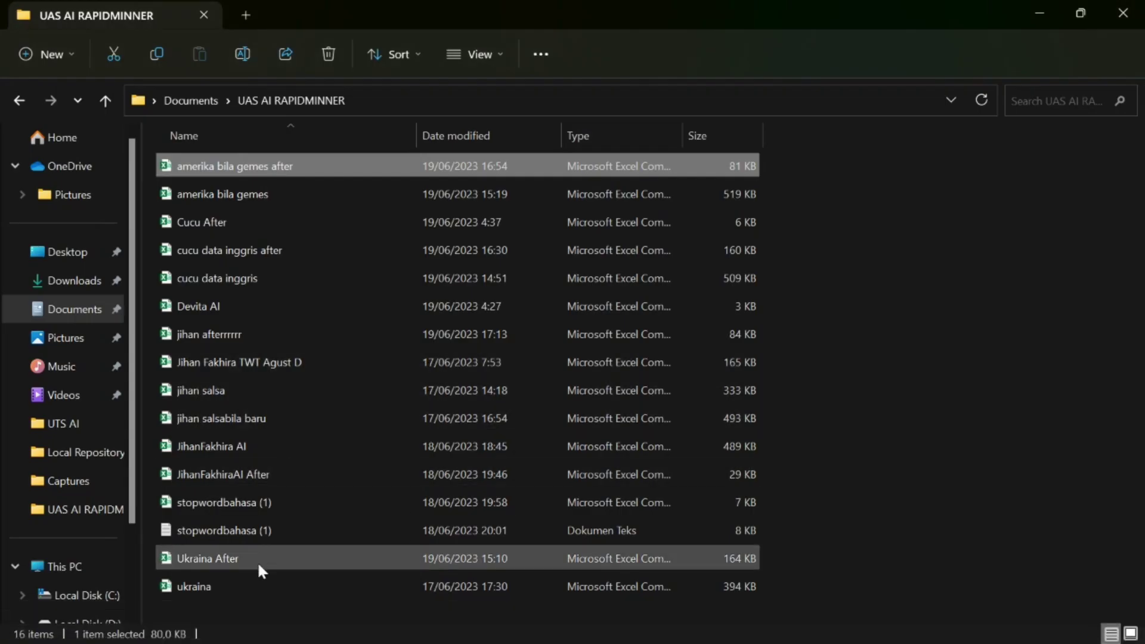
{"action": "left_click", "coordinate": [238, 334]}
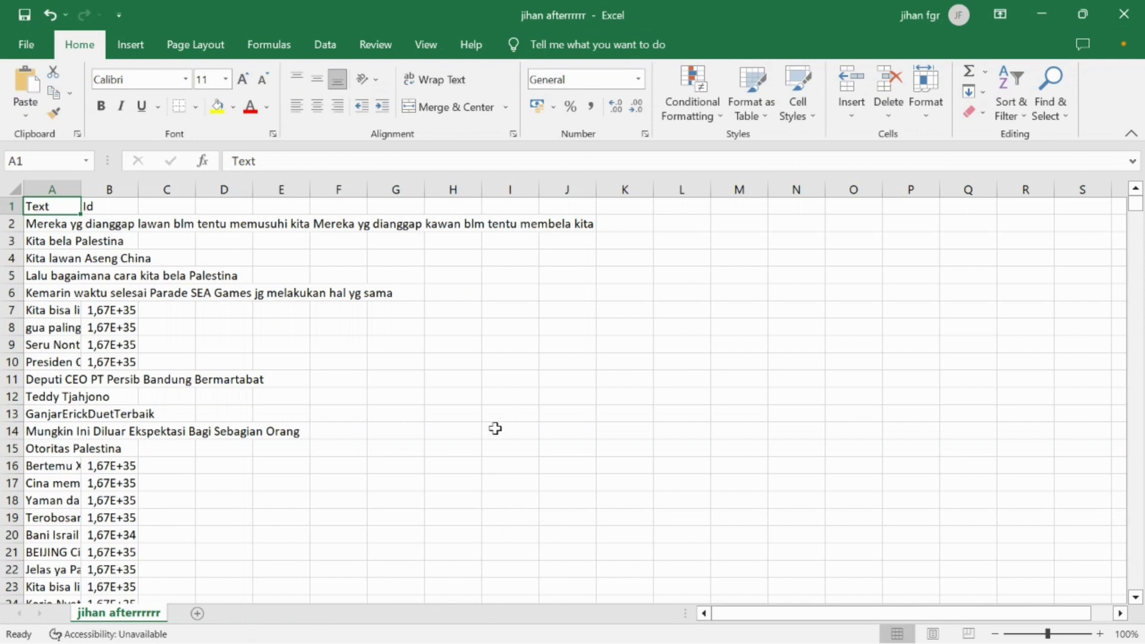
{"action": "left_click_drag", "start_coordinate": [81, 196], "coordinate": [779, 197]}
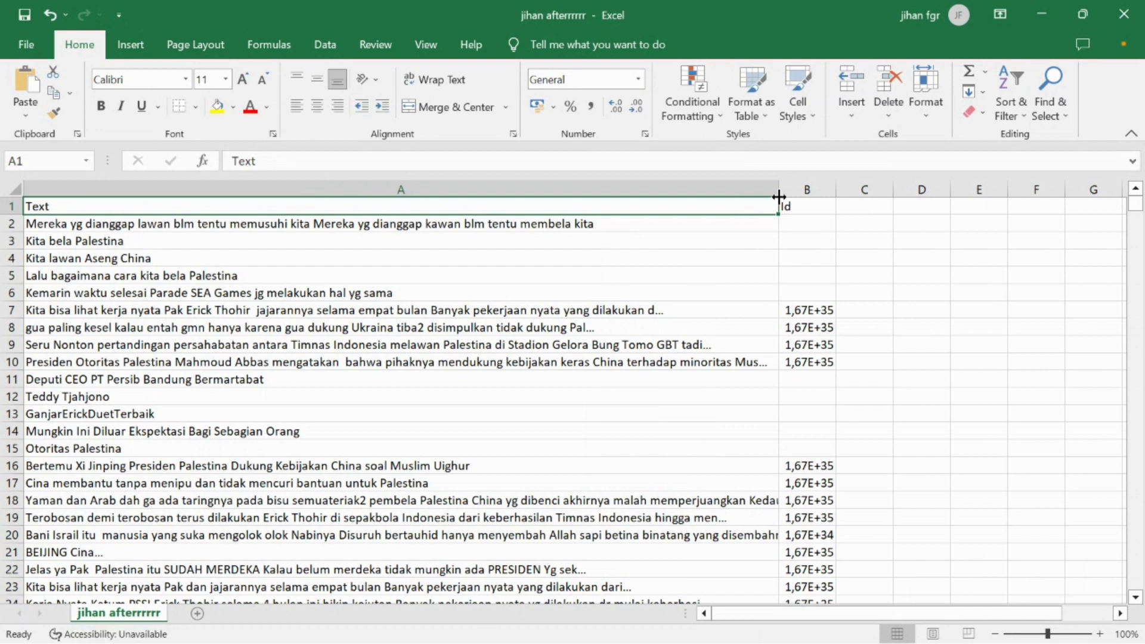
{"action": "left_click_drag", "start_coordinate": [779, 196], "coordinate": [865, 206]}
Step: Clear all contents of the Id column, including its heading
{"action": "left_click", "coordinate": [861, 209]}
{"action": "left_click", "coordinate": [865, 189]}
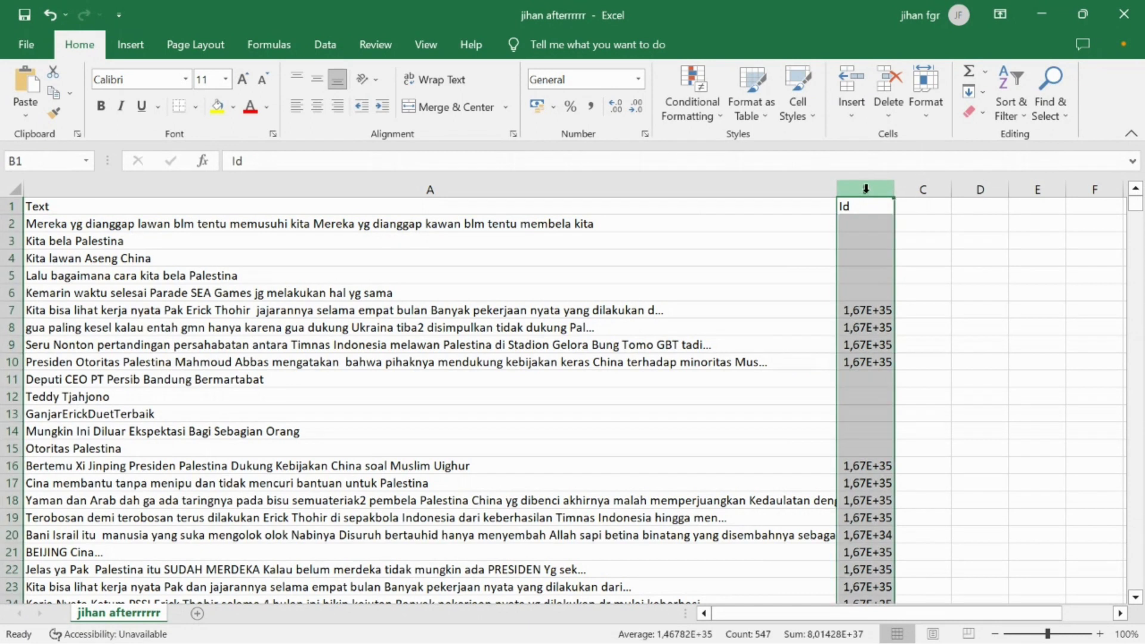
{"action": "key", "text": "BackSpace"}
{"action": "right_click", "coordinate": [865, 189]}
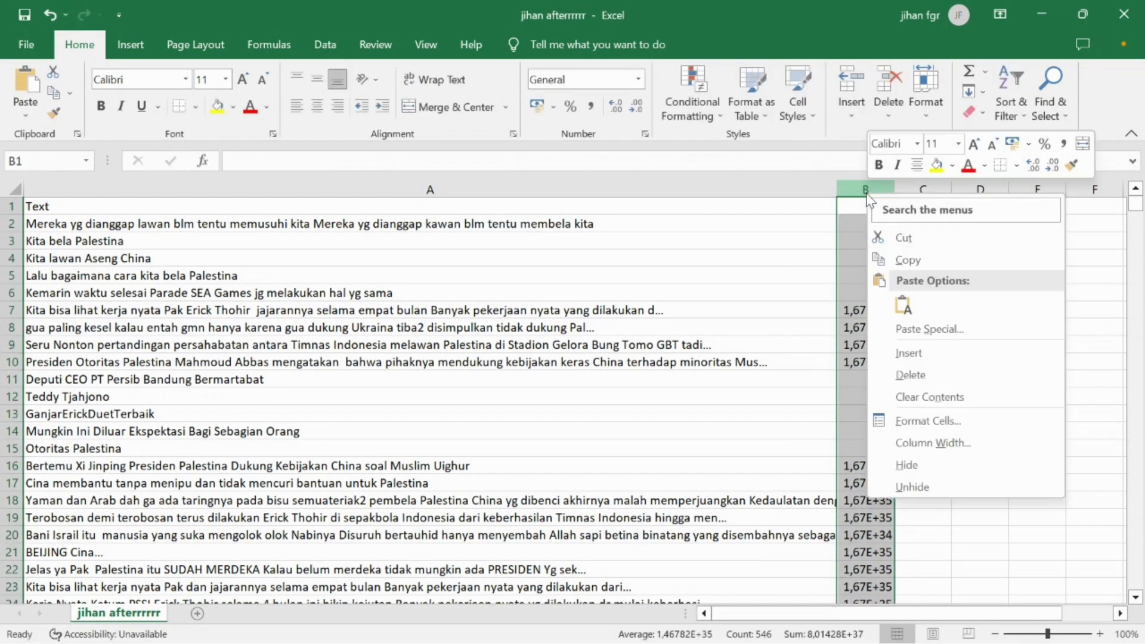
{"action": "left_click", "coordinate": [966, 397]}
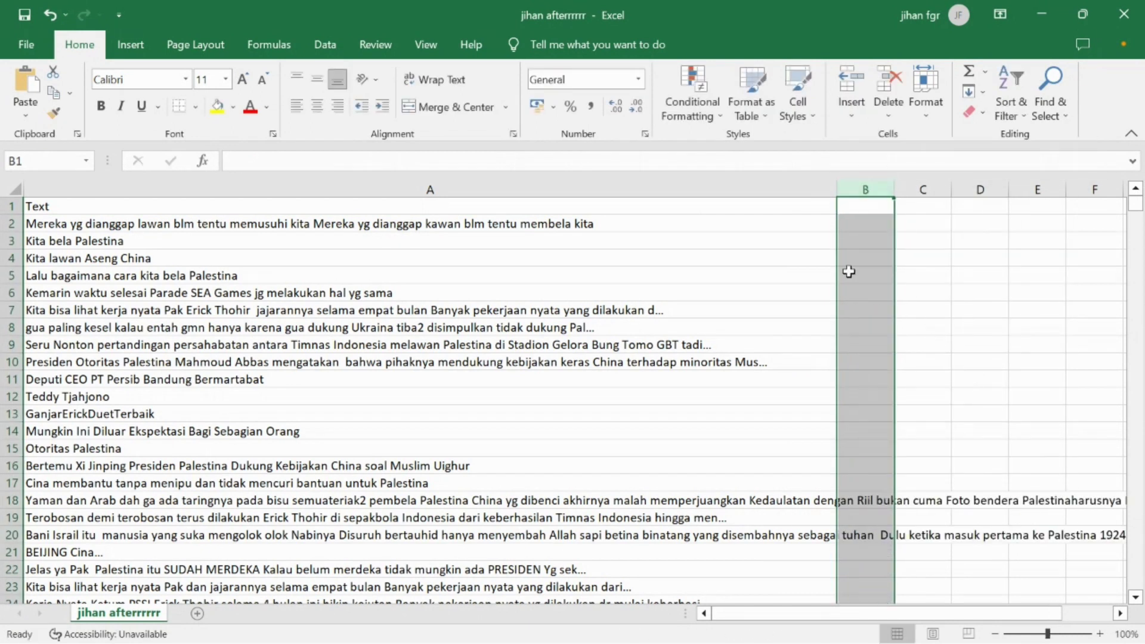
Step: Enter Sentimen as the heading of column B in cell B1
{"action": "left_click", "coordinate": [866, 208]}
{"action": "key", "text": "BackSpace"}
{"action": "type", "text": "Sentimen"}
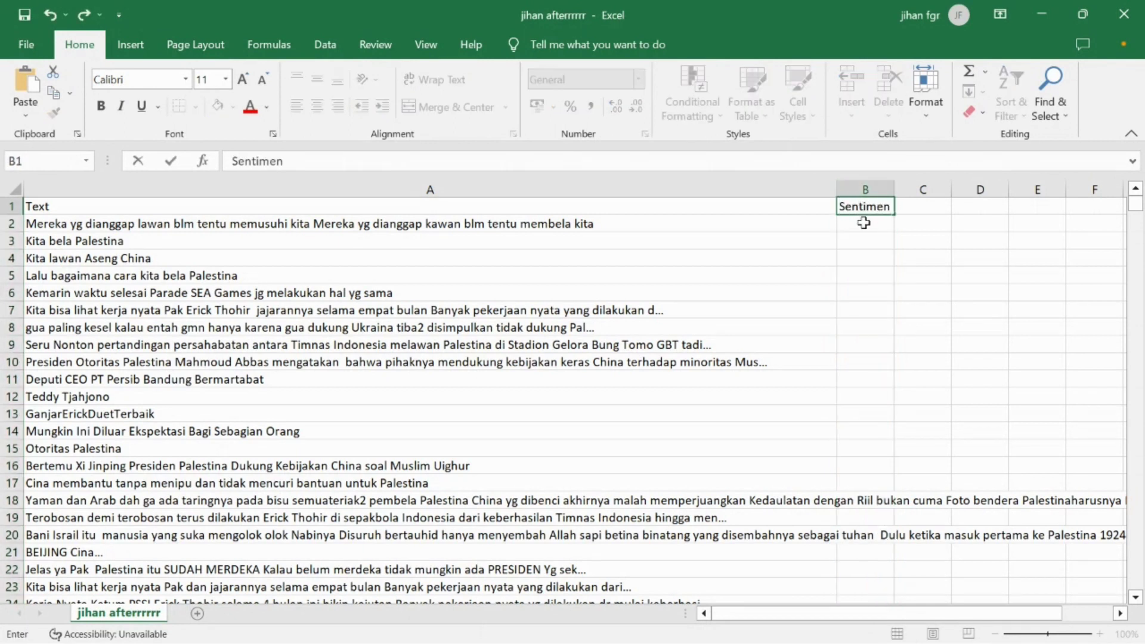
{"action": "key", "text": "Return"}
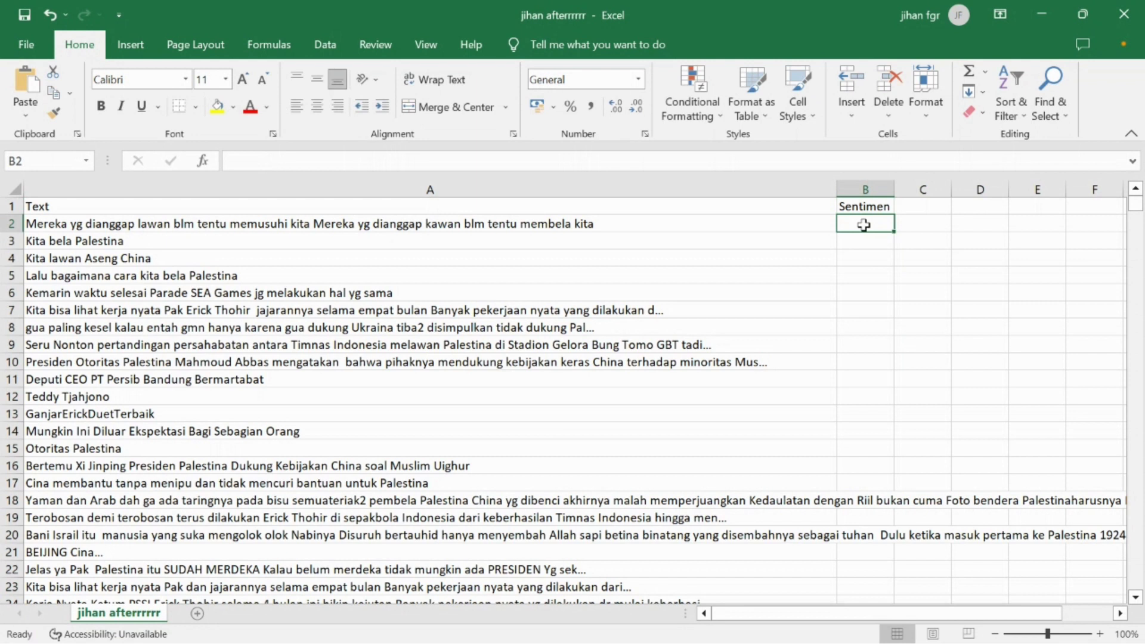
Step: Label the tweets in rows 2 to 5 as positif in the Sentimen column and start the row 6 label with nega
{"action": "type", "text": "positif"}
{"action": "key", "text": "Return"}
{"action": "type", "text": "positif"}
{"action": "key", "text": "Return"}
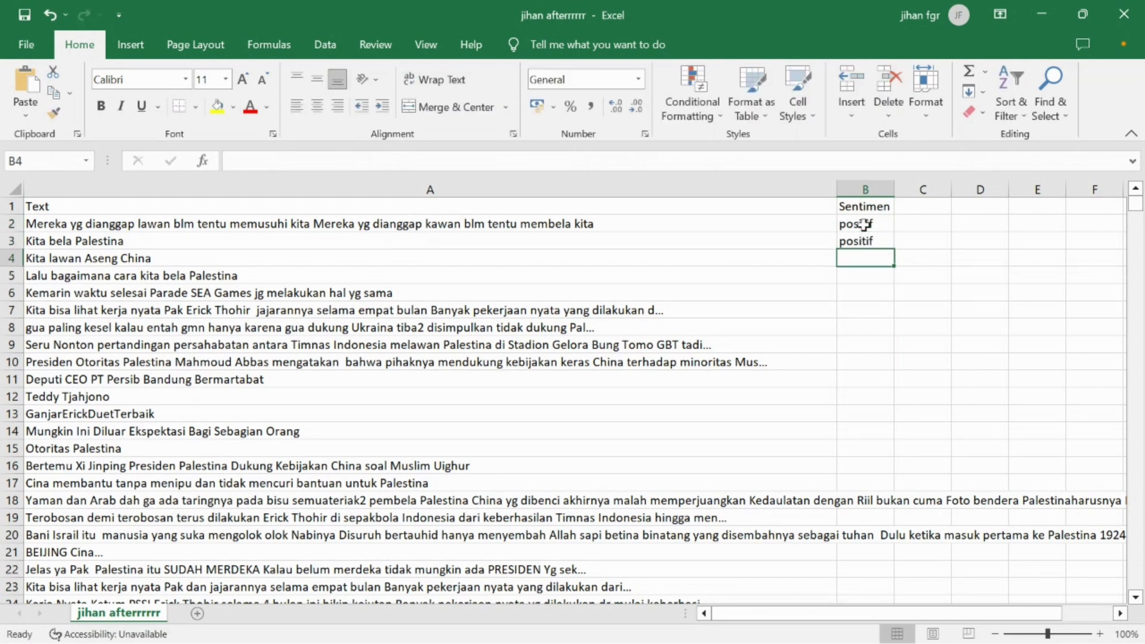
{"action": "type", "text": "positif"}
{"action": "key", "text": "Return"}
{"action": "type", "text": "pos"}
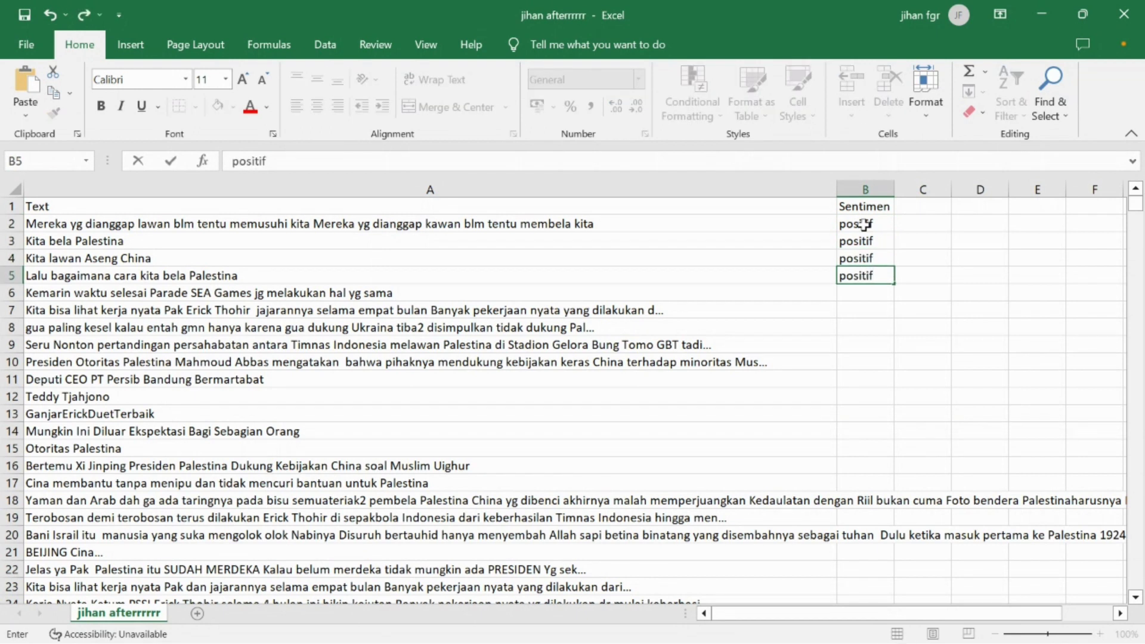
{"action": "type", "text": "itif"}
{"action": "key", "text": "Return"}
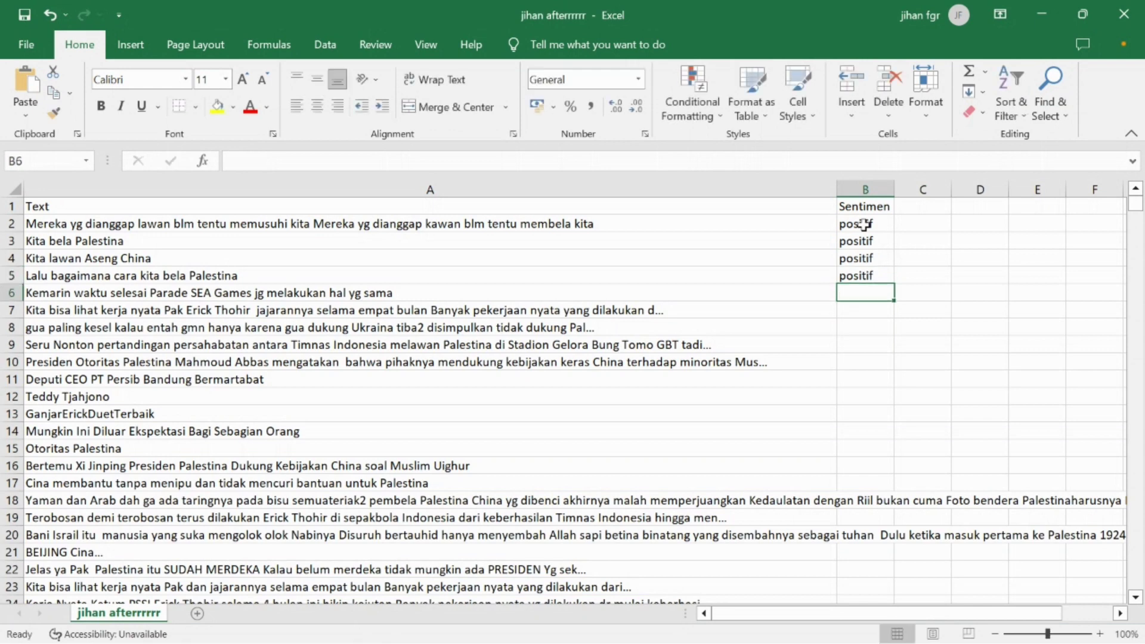
{"action": "type", "text": "nega"}
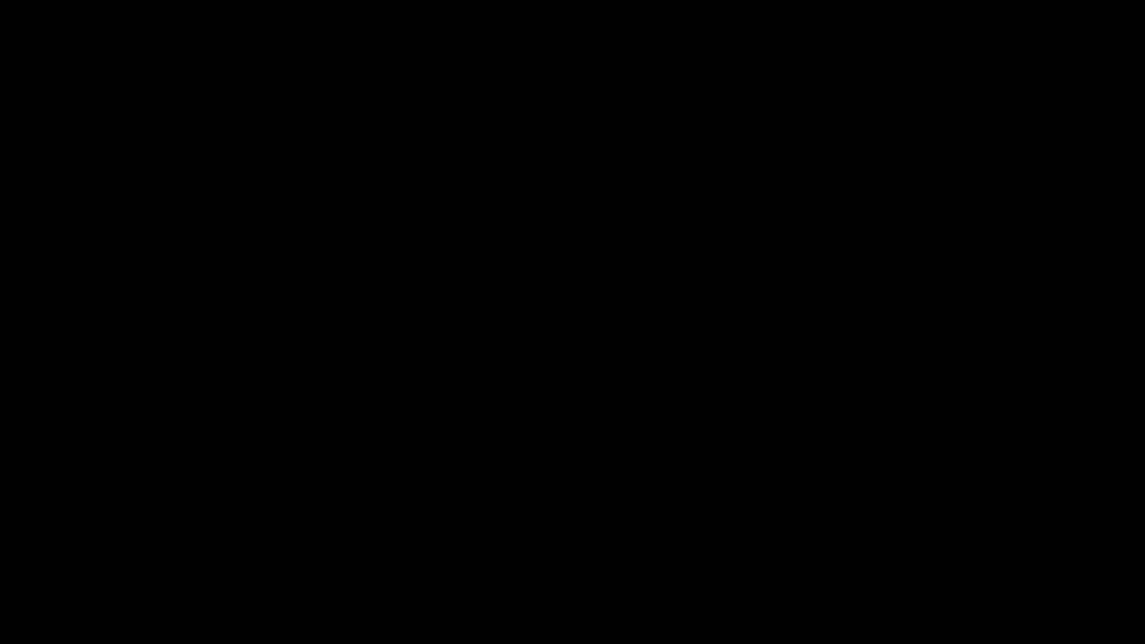